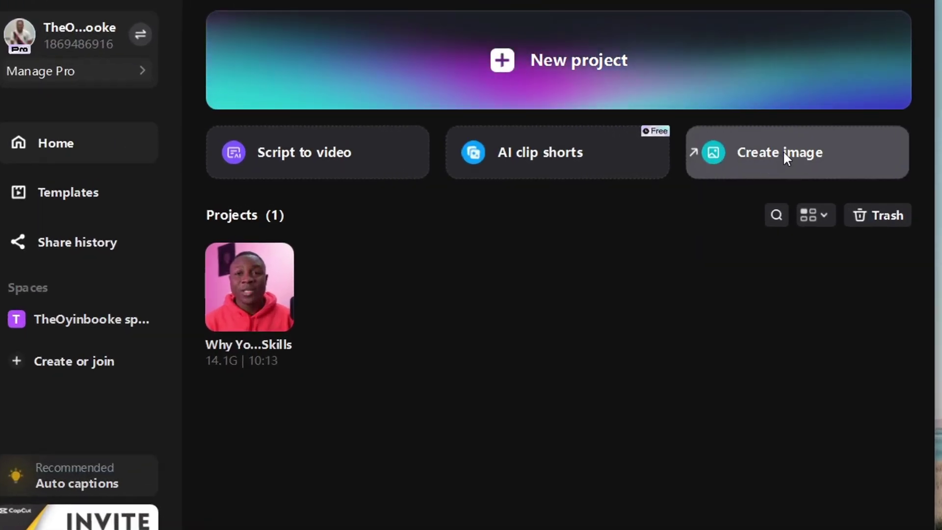
# Step: Start a blank image design using the YouTube intro (1920 × 1080) preset
pyautogui.click(785, 150)
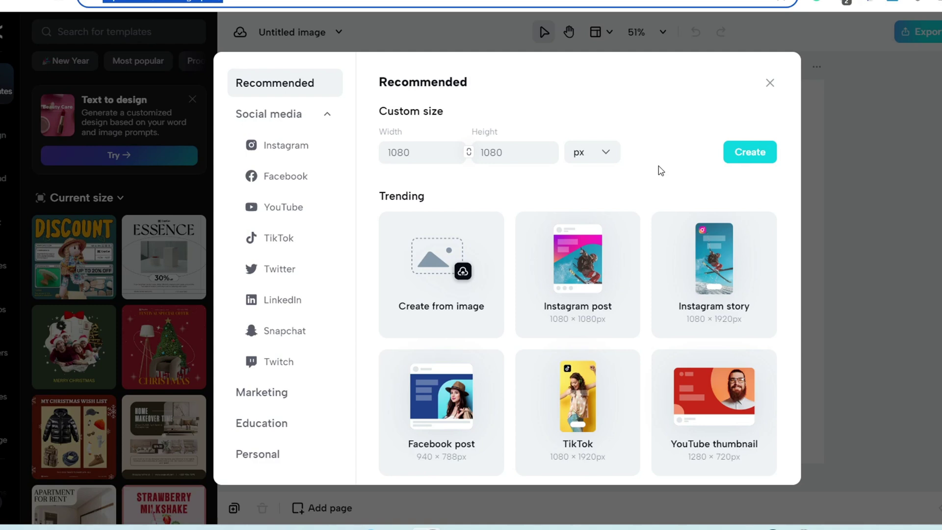
pyautogui.click(272, 210)
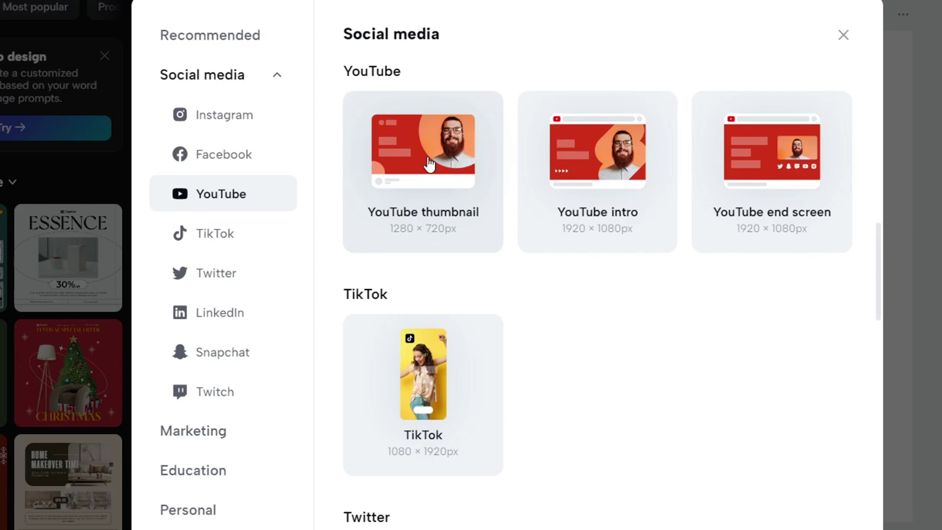
pyautogui.click(606, 169)
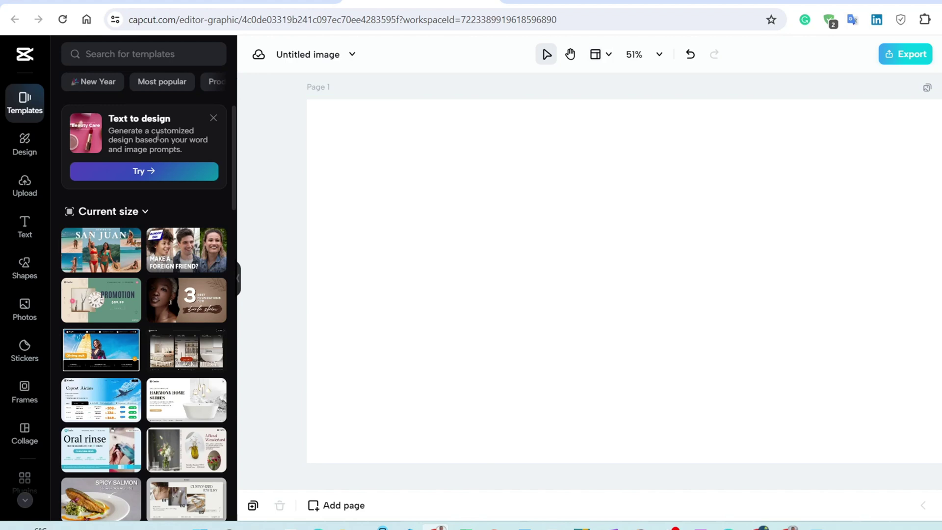
# Step: In the Photos image generator, enter the prompt 'A realistic studio background for content creato'
pyautogui.click(29, 313)
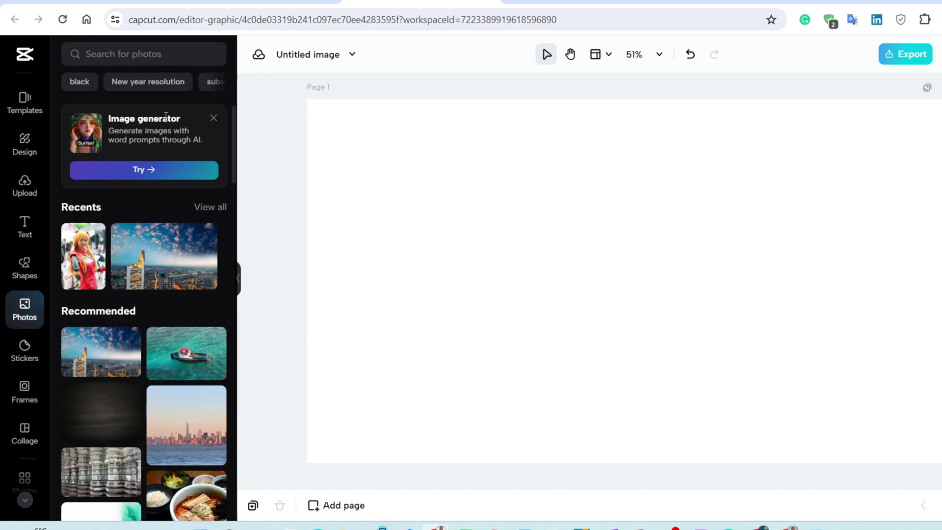
pyautogui.click(137, 173)
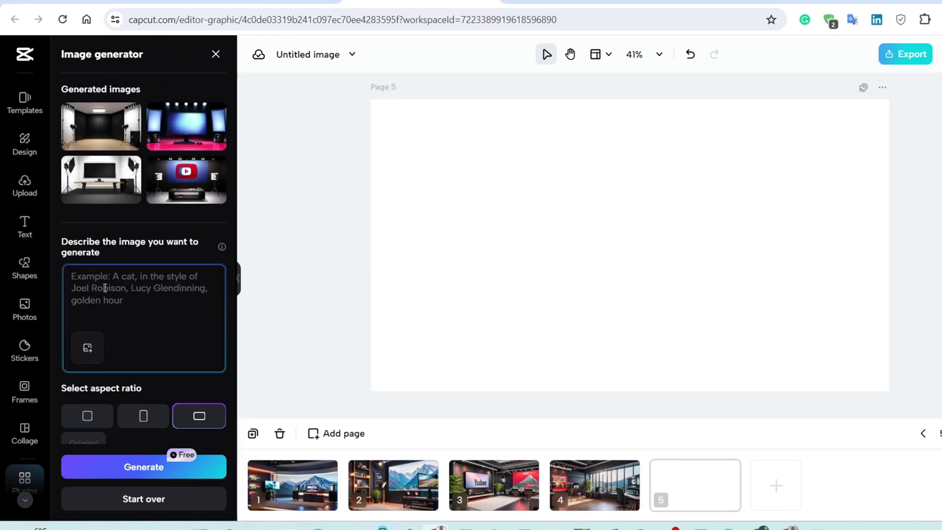
pyautogui.write('A relai')
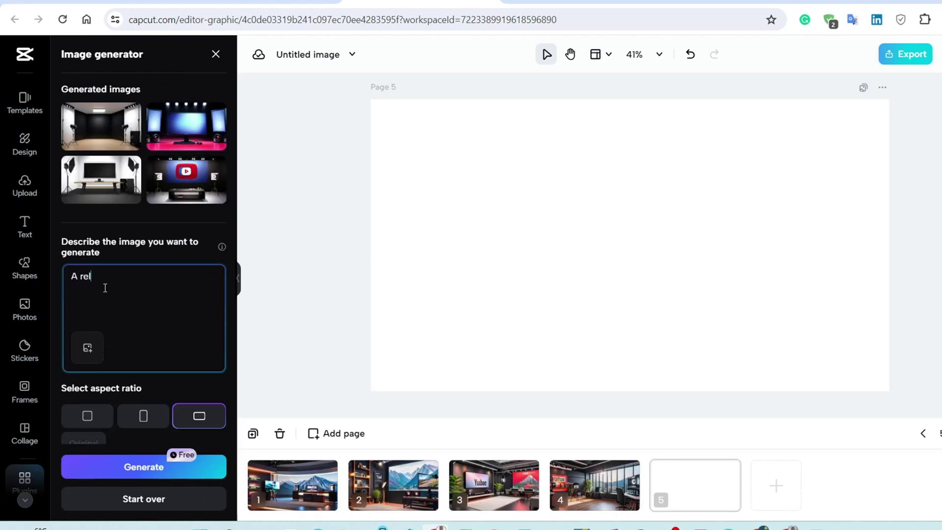
pyautogui.press('BackSpace')
pyautogui.write('alistic studio background for content')
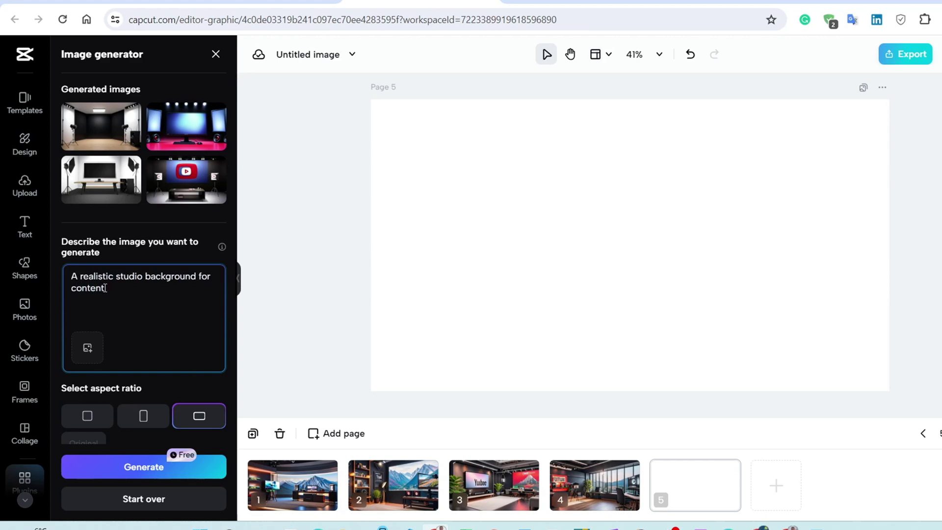
pyautogui.write(' creator')
# Step: Raise the Advanced Scale from 7.8 to 10 and generate the landscape studio images
pyautogui.scroll(-4, 118, 305)
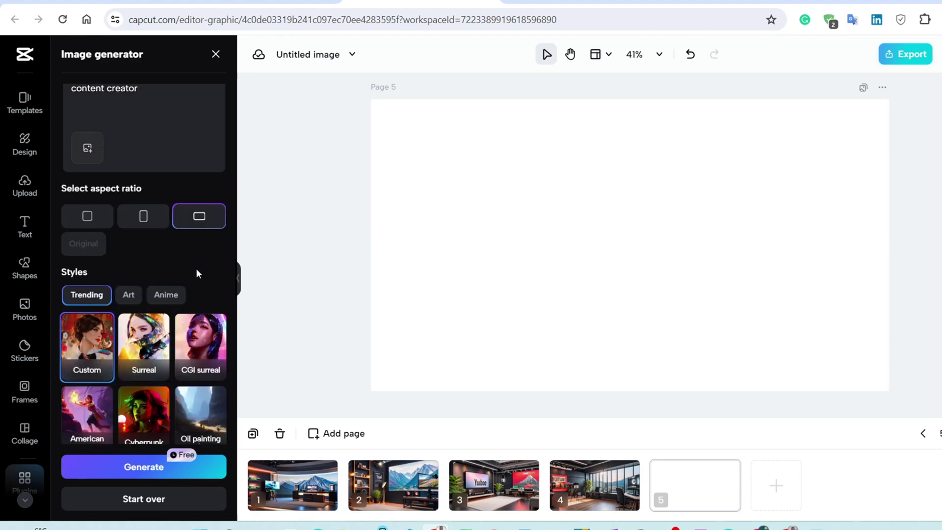
pyautogui.scroll(-3, 196, 269)
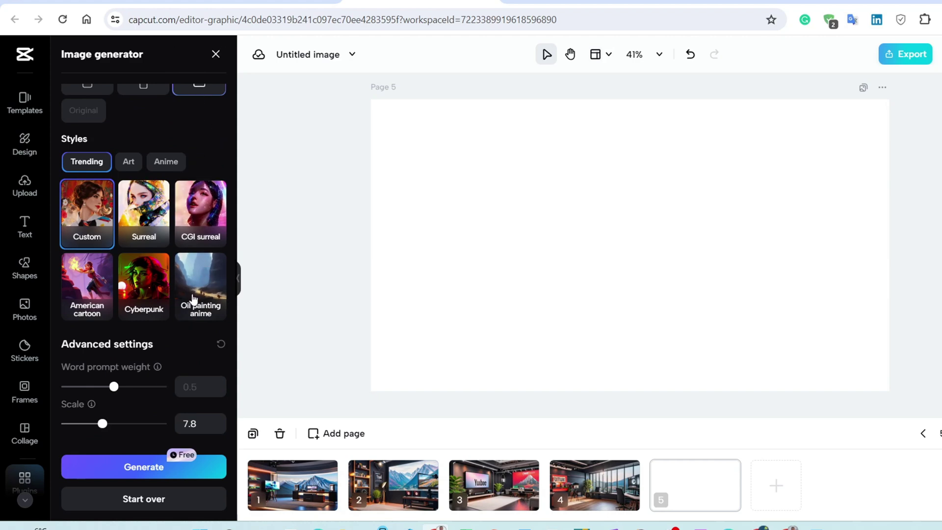
pyautogui.moveTo(206, 427); pyautogui.dragTo(174, 432)
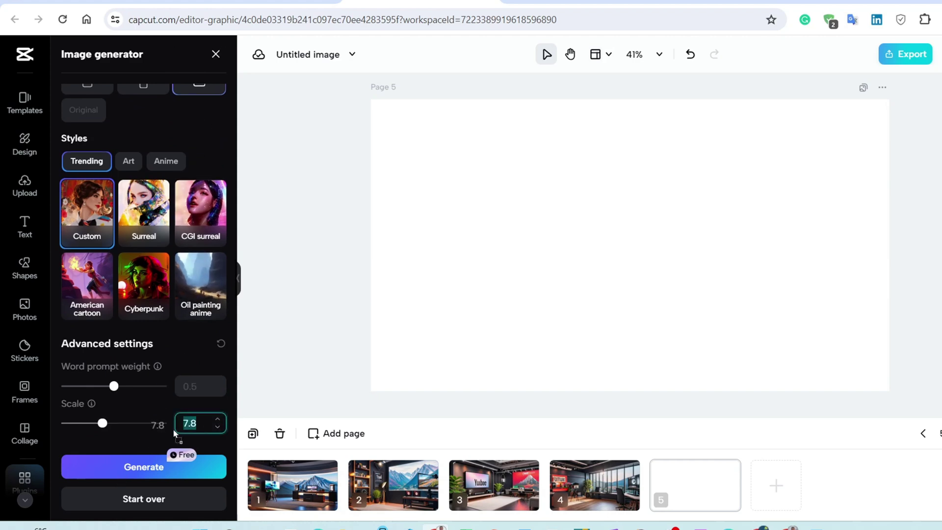
pyautogui.write('10')
pyautogui.click(155, 464)
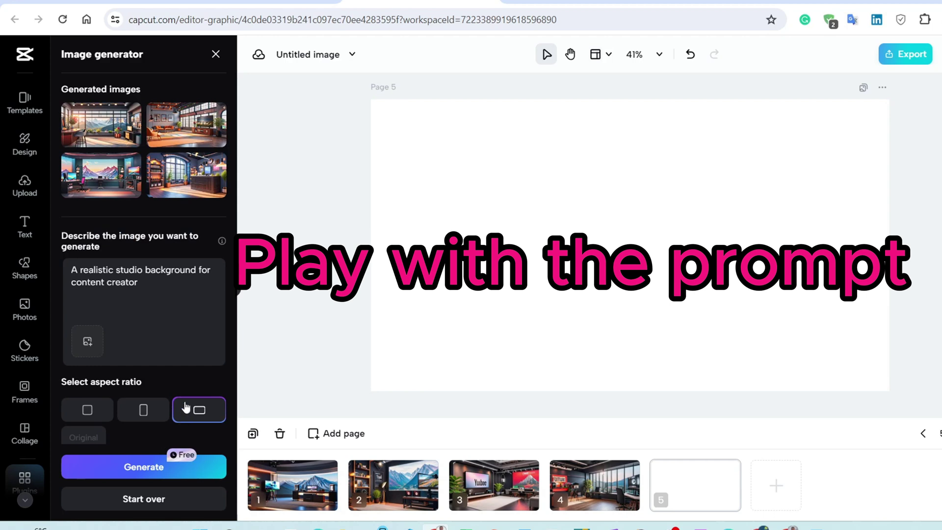
# Step: Place the first generated studio image on page 5, stretched to fill the page
pyautogui.moveTo(120, 144)
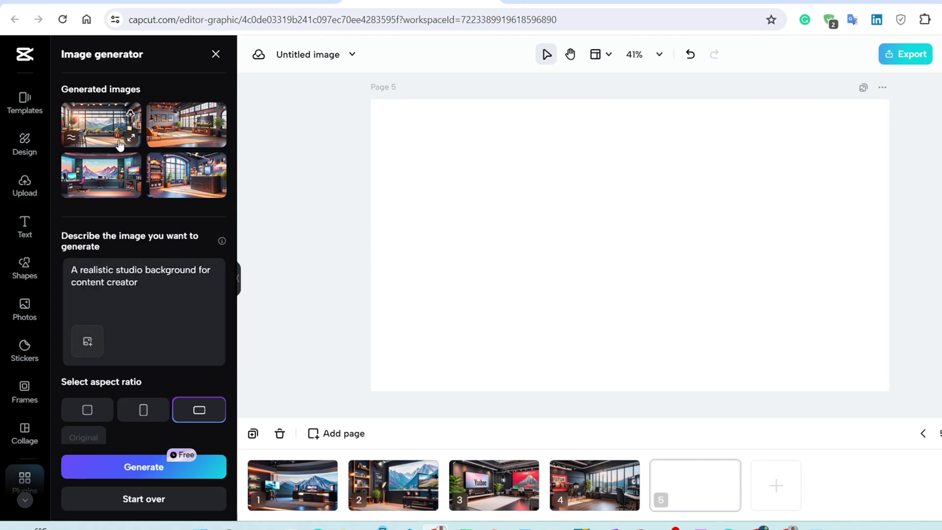
pyautogui.click(95, 127)
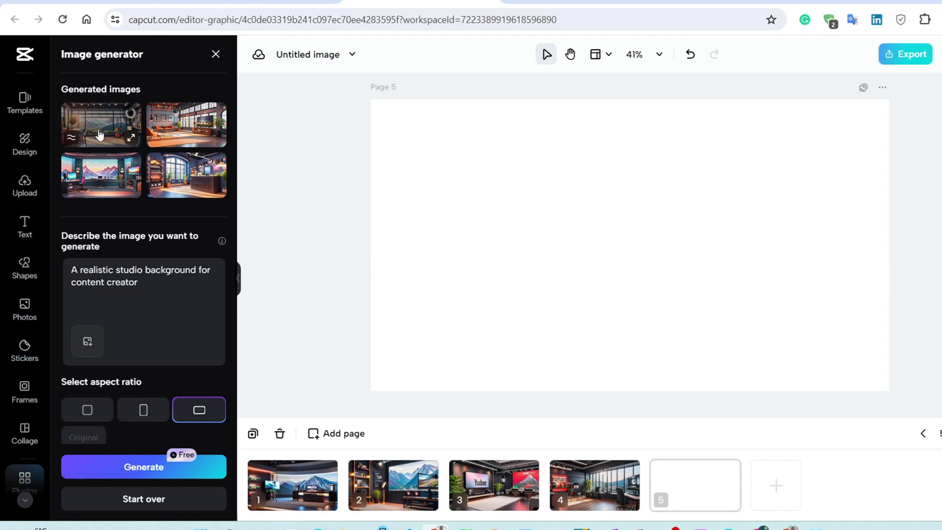
pyautogui.moveTo(691, 298); pyautogui.dragTo(577, 231)
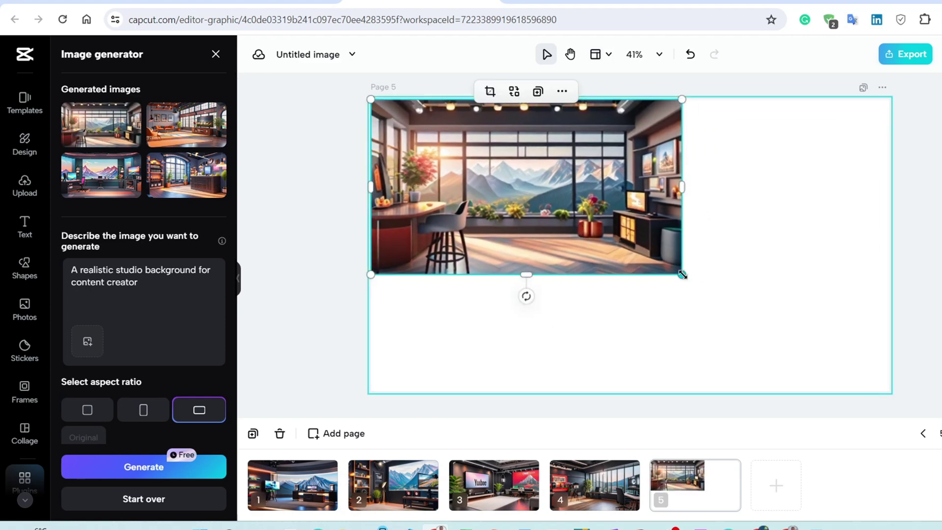
pyautogui.moveTo(682, 275); pyautogui.dragTo(889, 391)
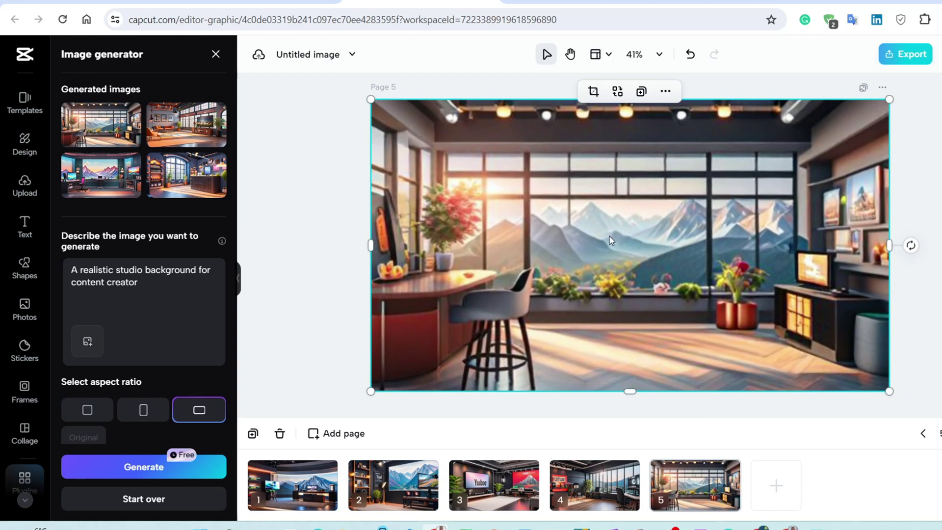
# Step: Add page 6 and fill it with the living-room studio image
pyautogui.click(771, 480)
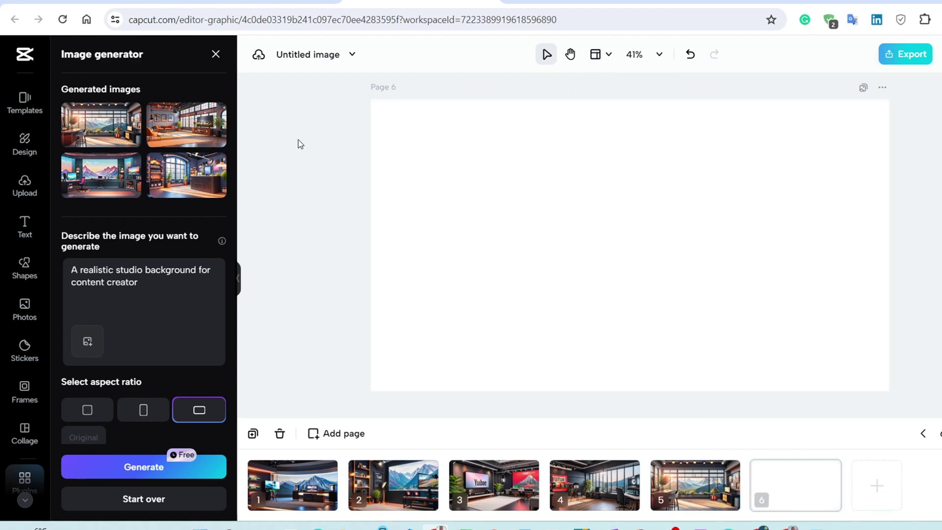
pyautogui.click(186, 126)
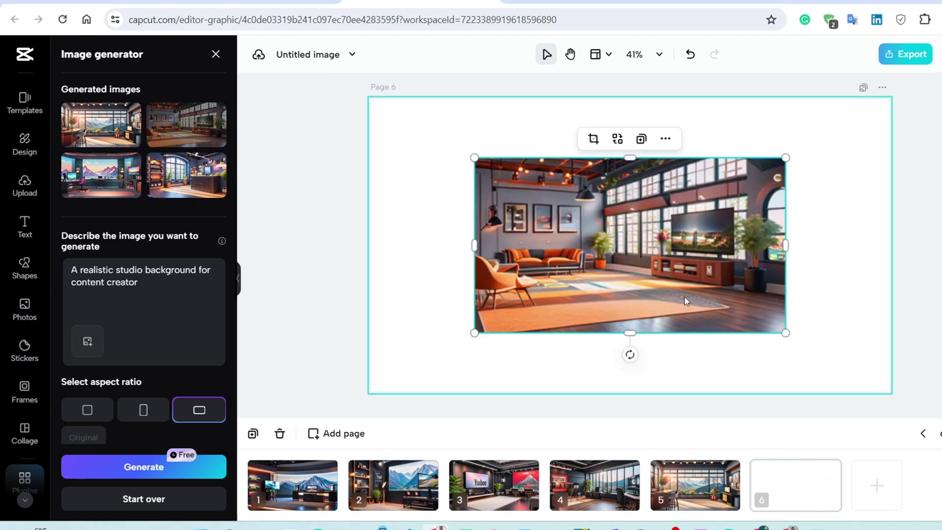
pyautogui.moveTo(686, 301); pyautogui.dragTo(582, 243)
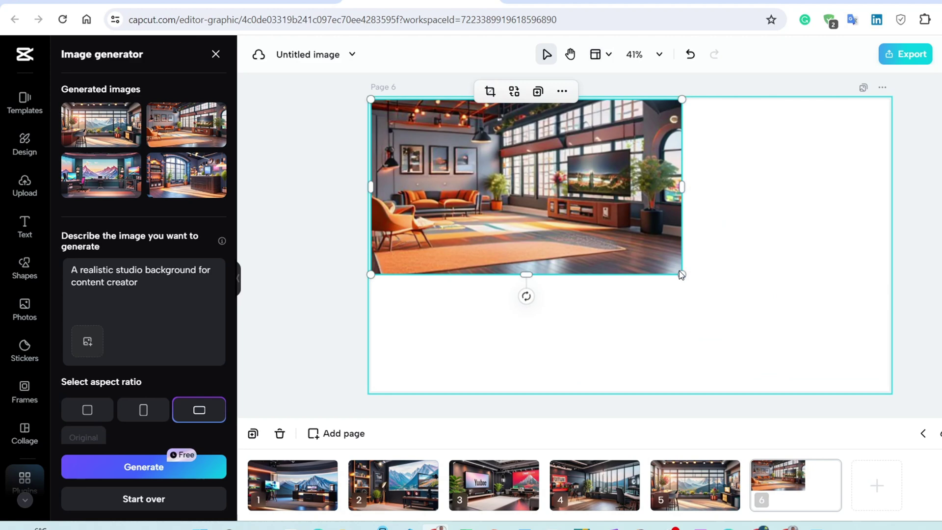
pyautogui.moveTo(681, 274); pyautogui.dragTo(888, 391)
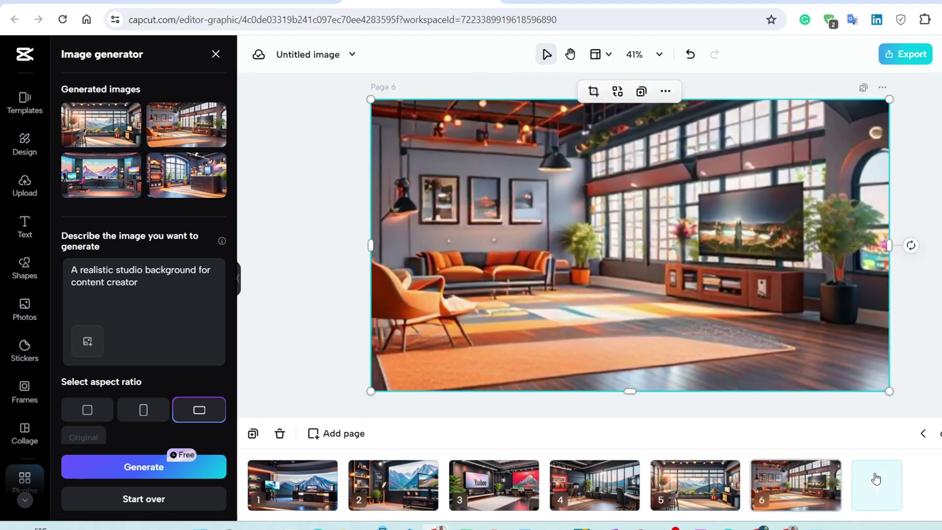
# Step: Add page 7 and fill it with the third generated studio image
pyautogui.click(876, 486)
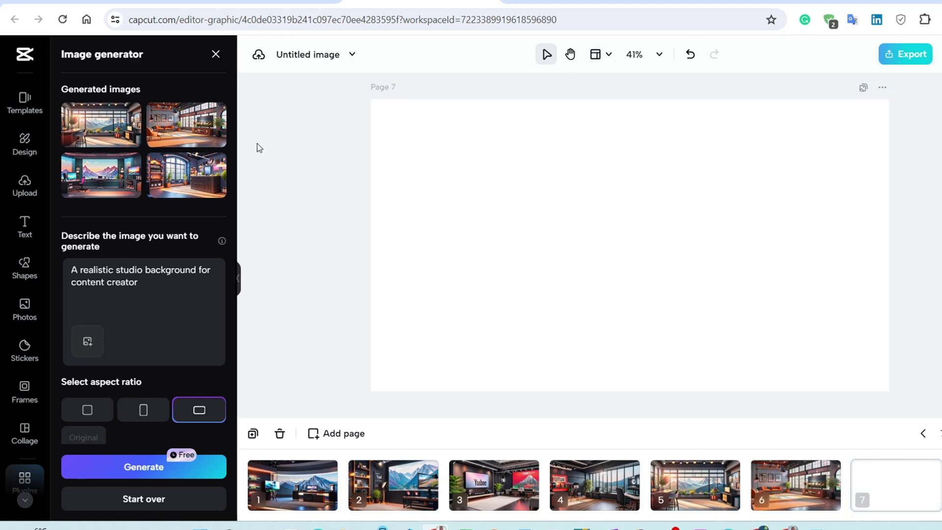
pyautogui.click(115, 186)
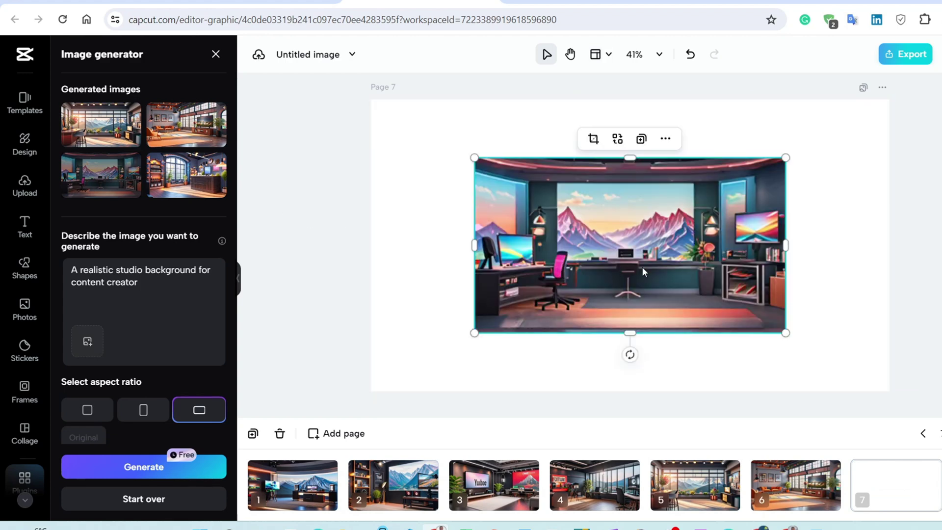
pyautogui.moveTo(643, 267); pyautogui.dragTo(540, 209)
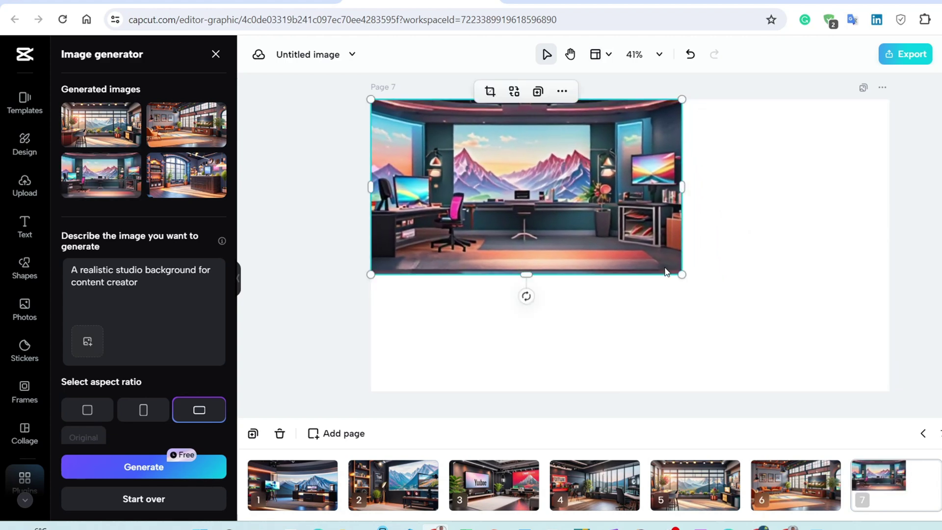
pyautogui.moveTo(681, 274); pyautogui.dragTo(885, 376)
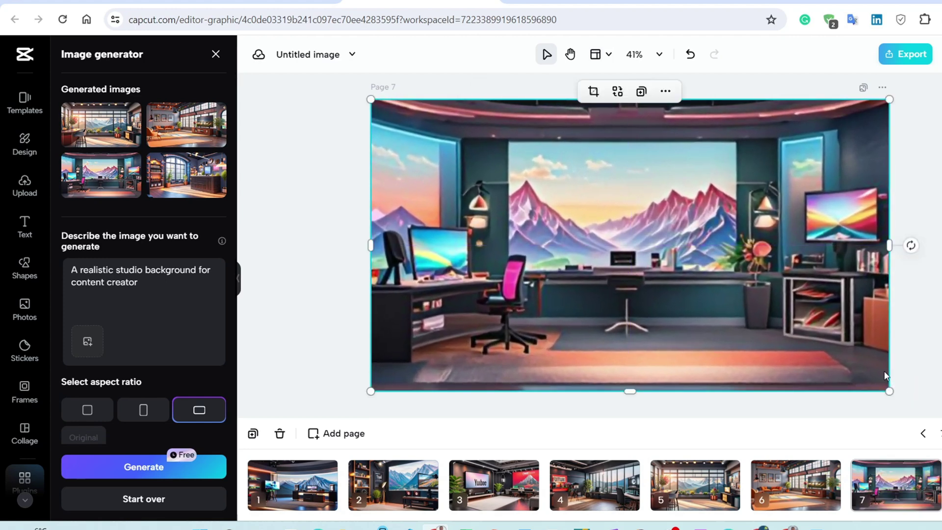
pyautogui.click(930, 331)
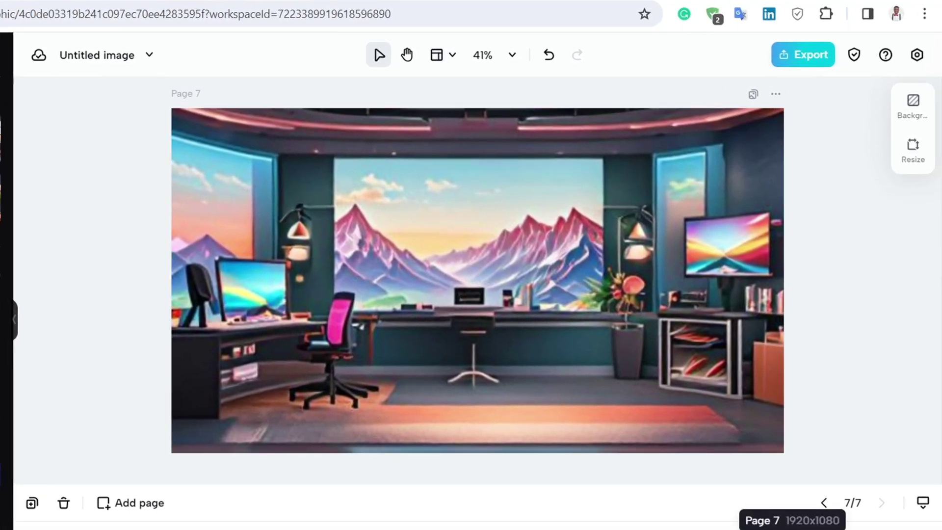
# Step: Set the export to include only Page 7
pyautogui.click(810, 58)
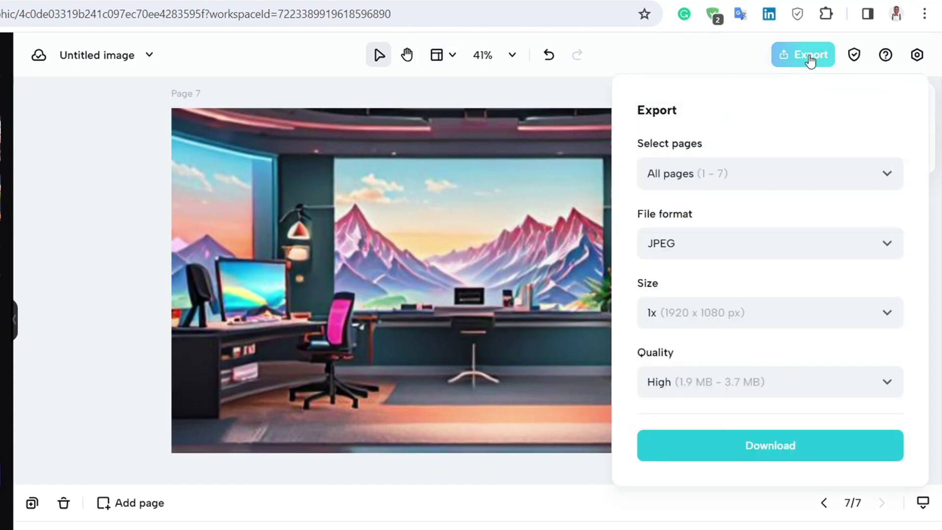
pyautogui.click(883, 180)
pyautogui.scroll(-2, 746, 343)
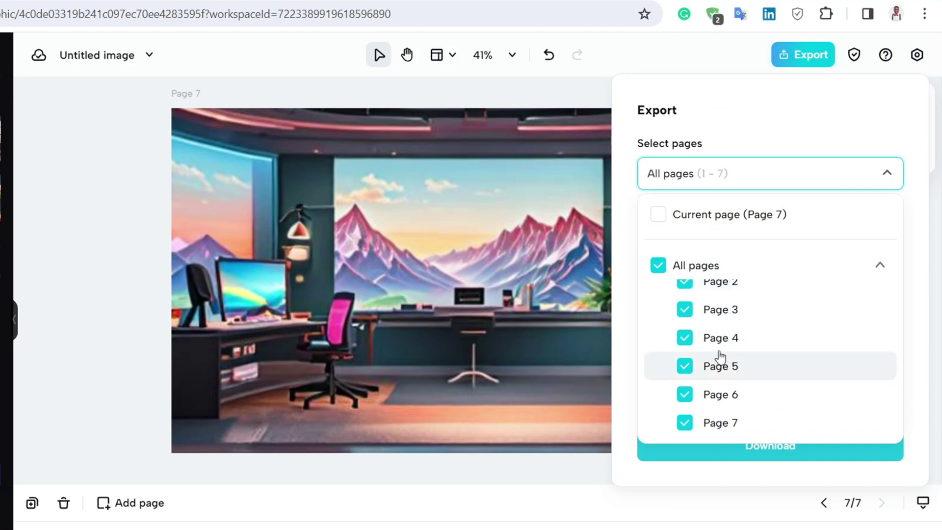
pyautogui.click(658, 266)
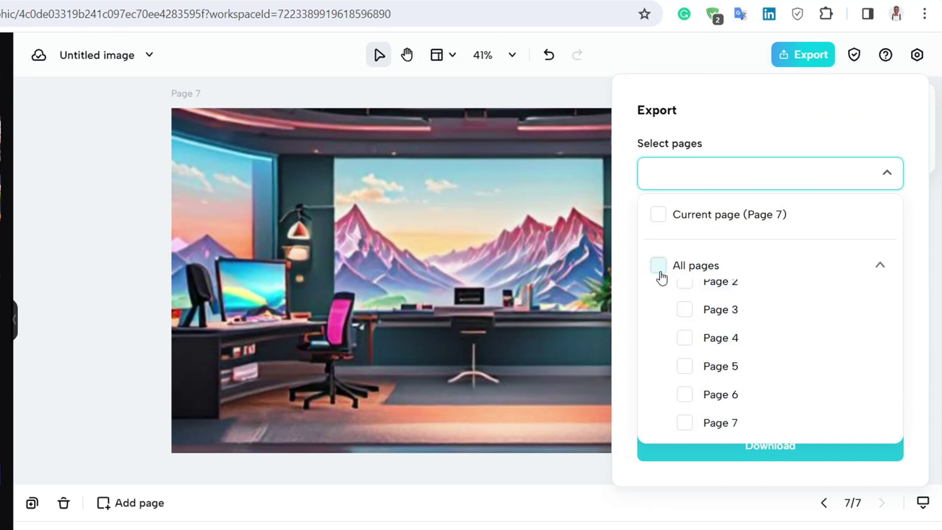
pyautogui.click(686, 425)
pyautogui.click(773, 150)
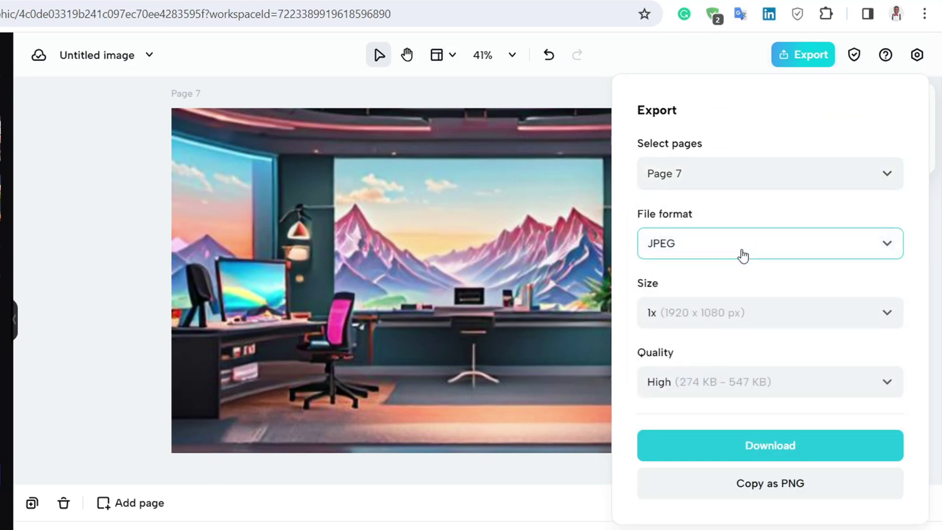
# Step: Download Page 7 as a PNG at 2x size (3840 × 2160 px)
pyautogui.click(780, 257)
pyautogui.click(727, 316)
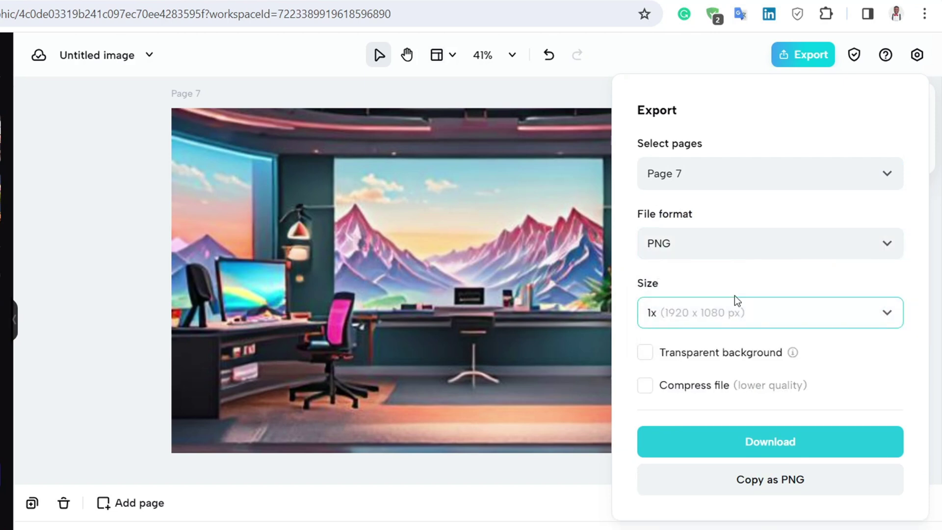
pyautogui.click(883, 316)
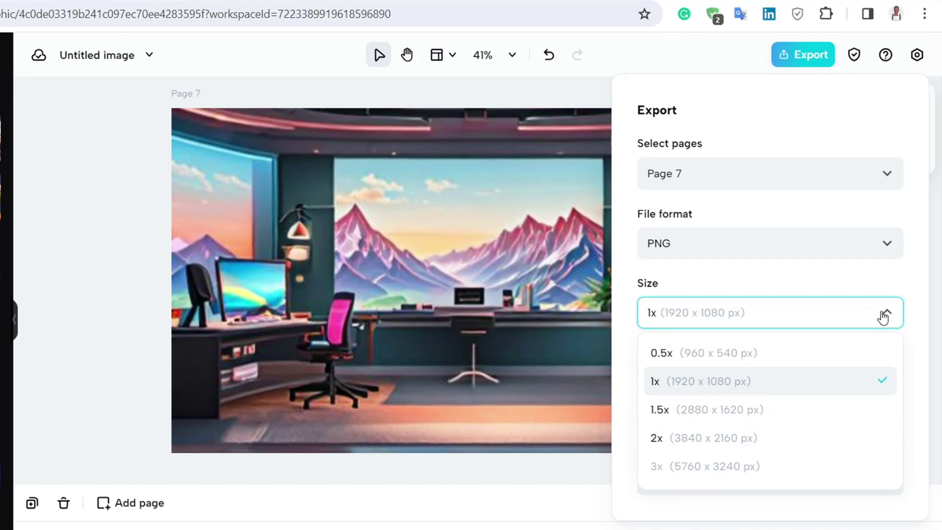
pyautogui.click(776, 437)
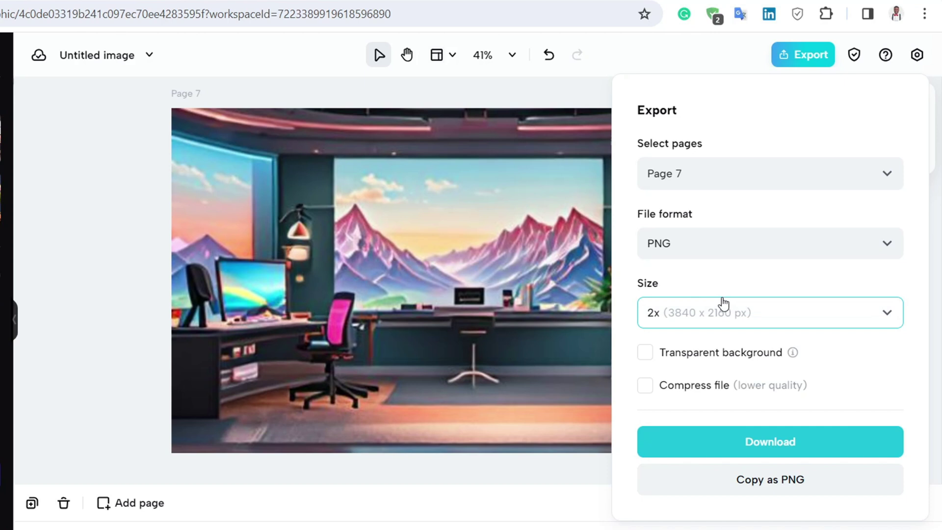
pyautogui.click(777, 443)
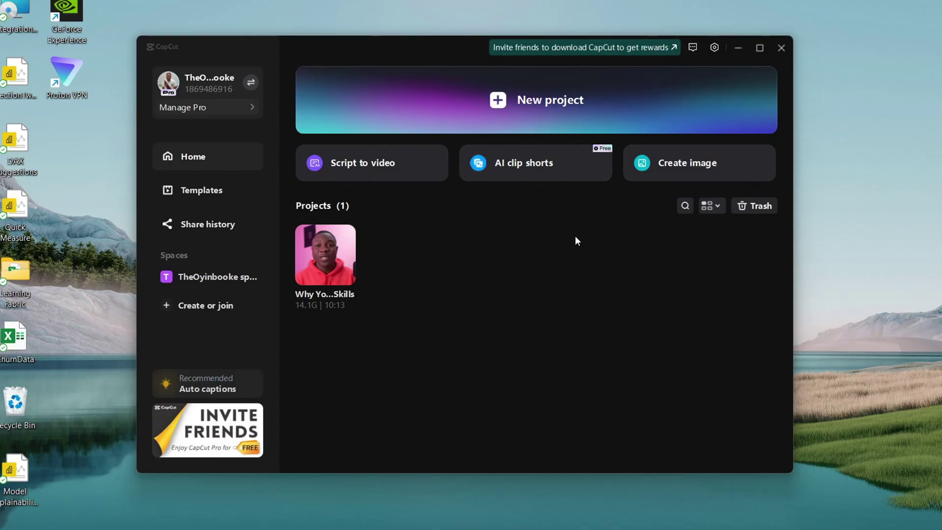
# Step: Start a new project and import the downloaded studio background PNG
pyautogui.click(546, 99)
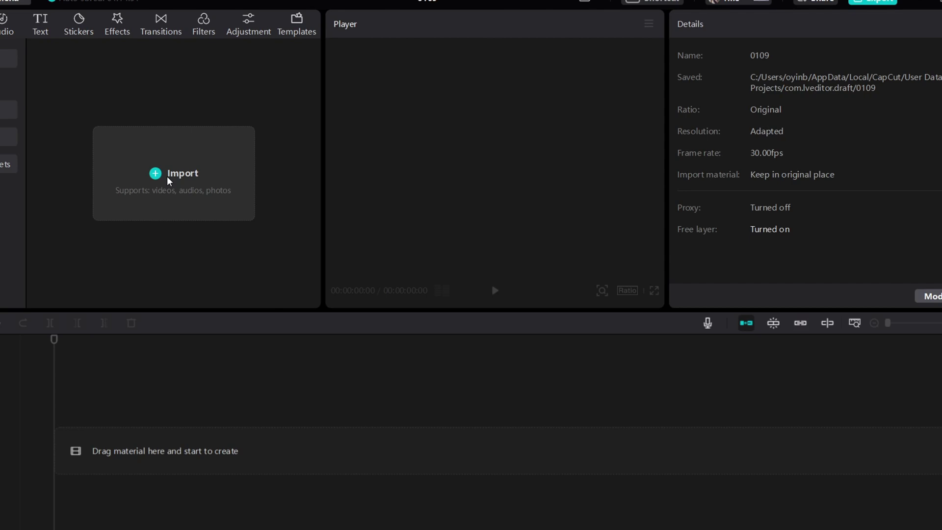
pyautogui.click(168, 181)
pyautogui.click(111, 130)
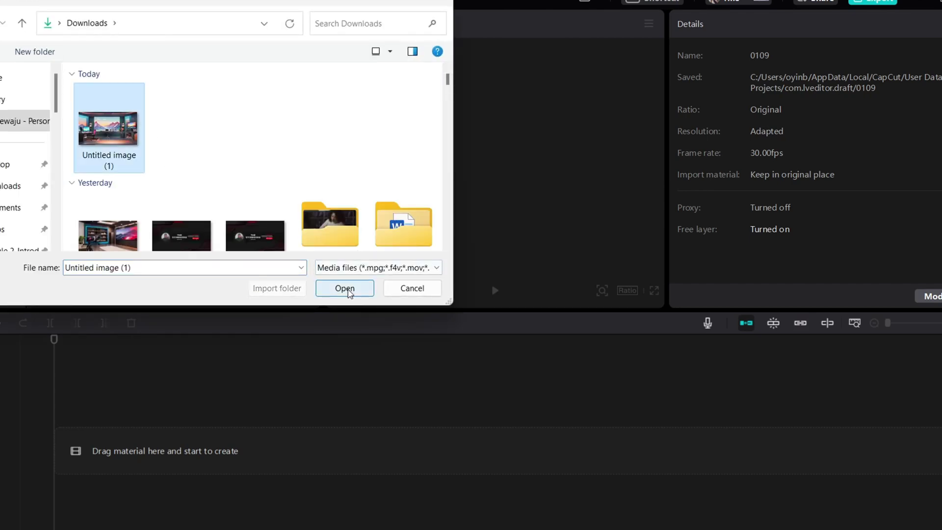
pyautogui.click(348, 292)
# Step: Import C0031 from the Videos folder and drag it onto the timeline
pyautogui.click(58, 79)
pyautogui.click(20, 203)
pyautogui.click(393, 105)
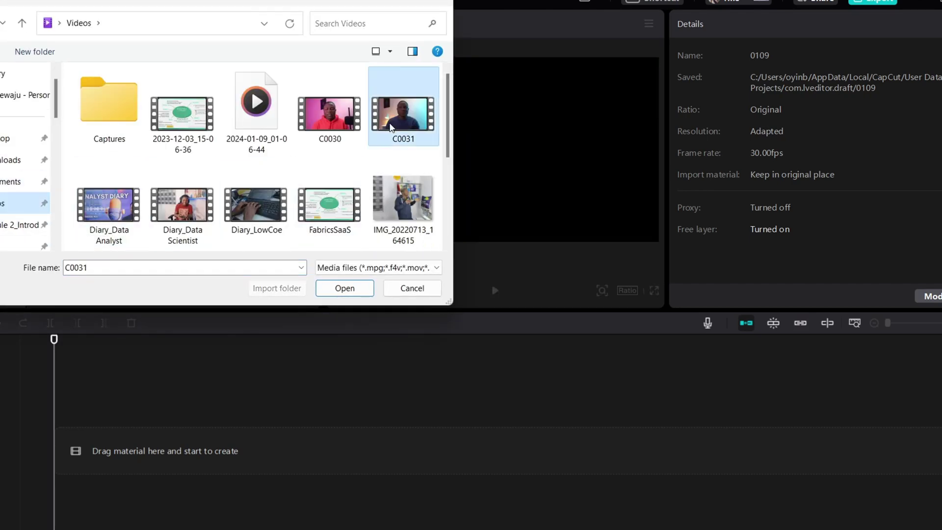
pyautogui.click(348, 290)
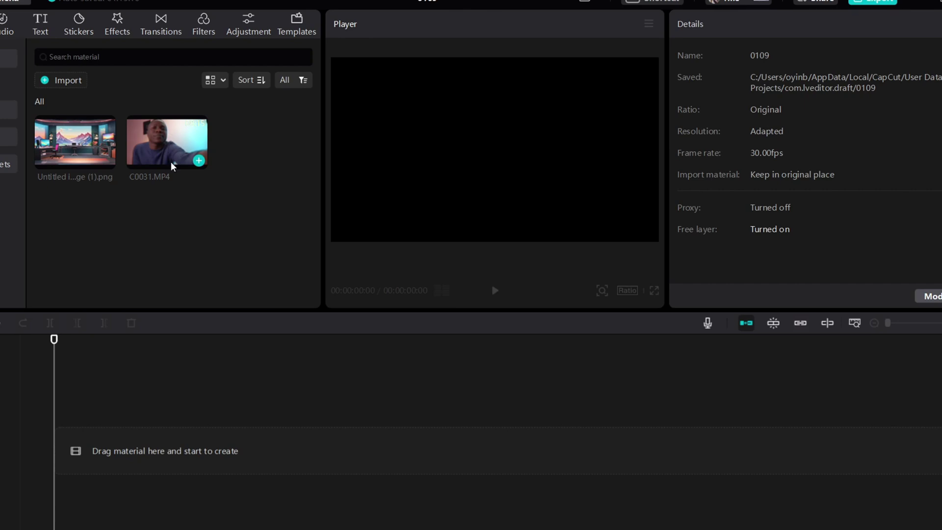
pyautogui.moveTo(173, 166); pyautogui.dragTo(63, 458)
# Step: Place C0031 at the start of the main track and review the 47-second, four-clip edit from the beginning
pyautogui.click(99, 437)
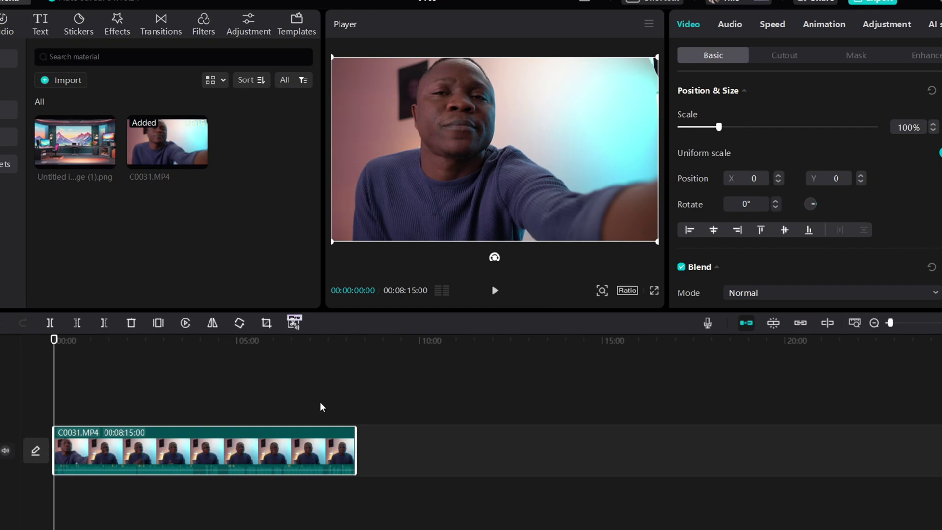
pyautogui.scroll(2, 322, 407)
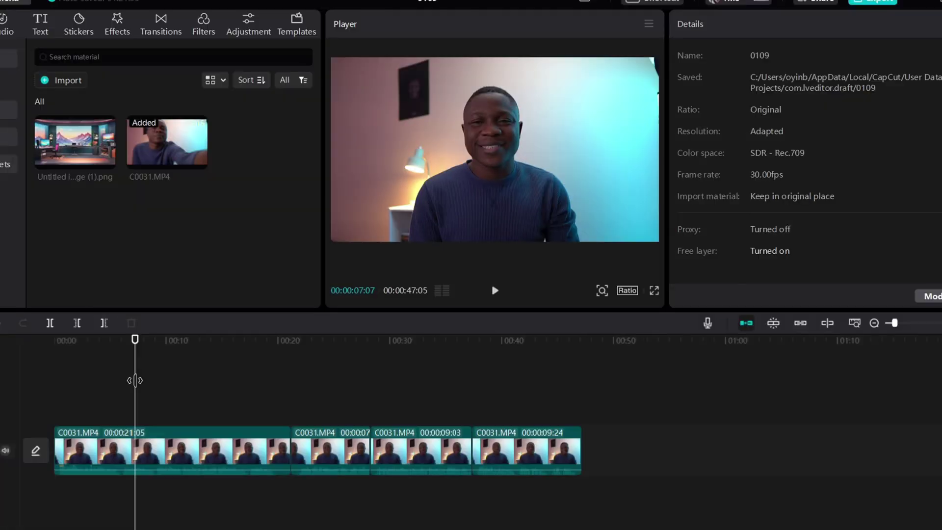
pyautogui.moveTo(135, 380); pyautogui.dragTo(21, 383)
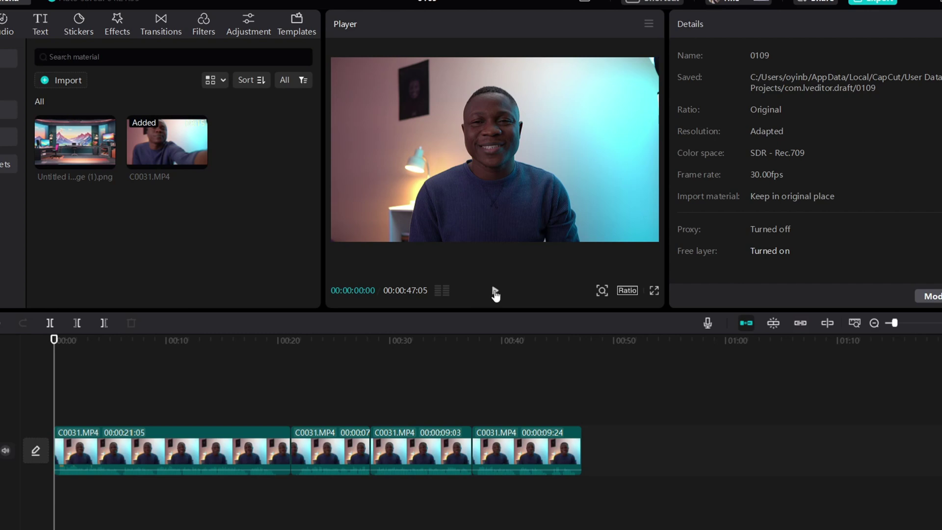
pyautogui.click(495, 291)
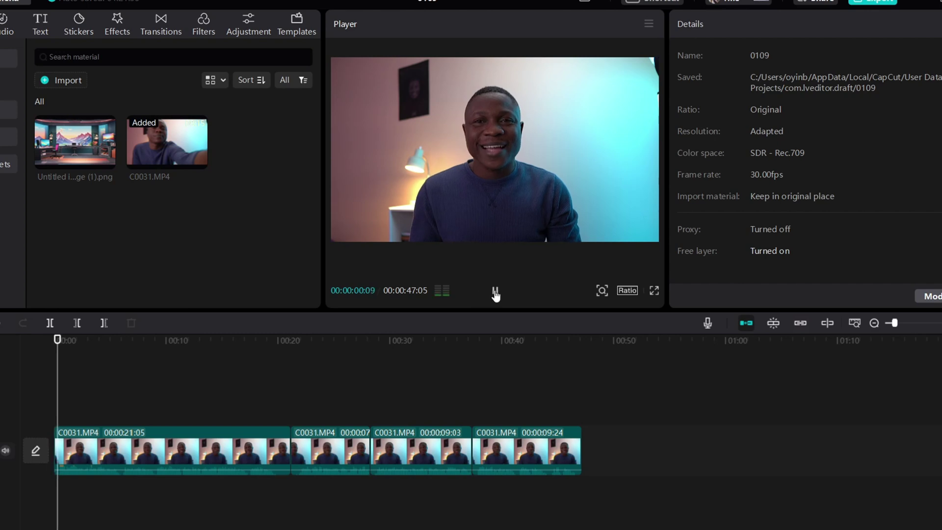
pyautogui.click(731, 428)
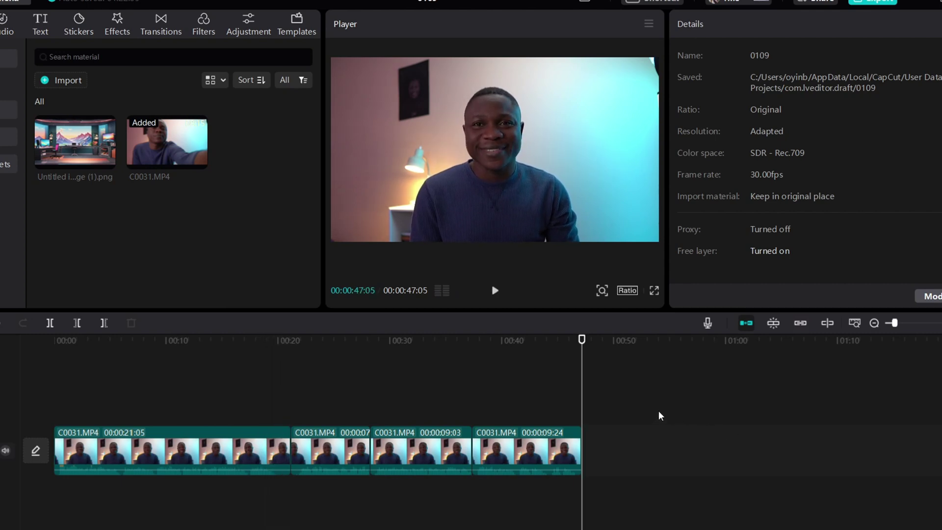
# Step: Add the studio background PNG to the timeline beneath the speaker clips
pyautogui.moveTo(583, 393); pyautogui.dragTo(49, 401)
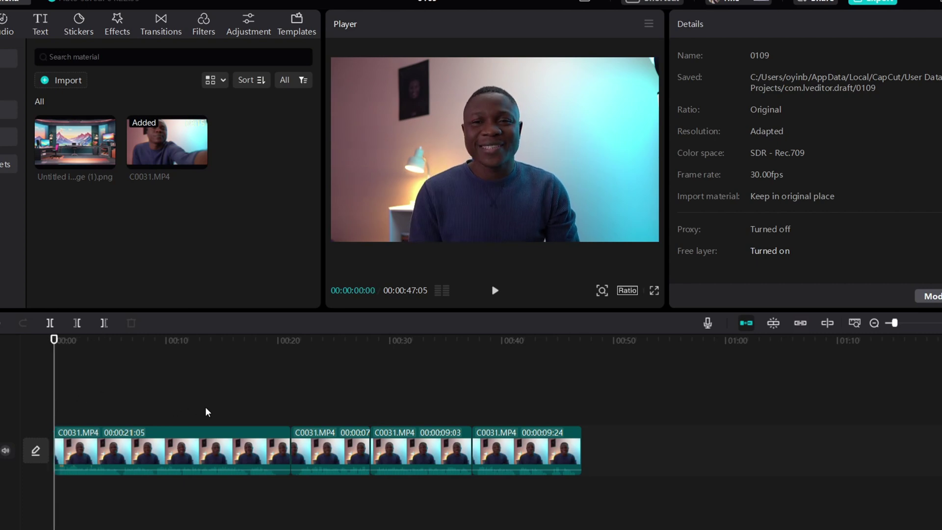
pyautogui.moveTo(59, 140)
pyautogui.moveTo(84, 143); pyautogui.dragTo(579, 410)
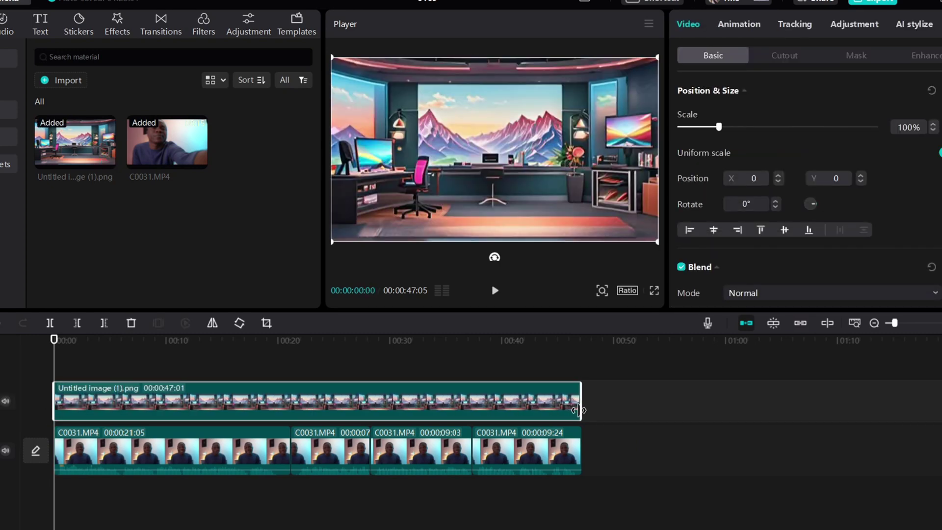
pyautogui.click(622, 457)
# Step: Move all four C0031 clips onto a track above the background image
pyautogui.moveTo(634, 447); pyautogui.dragTo(58, 456)
pyautogui.click(648, 459)
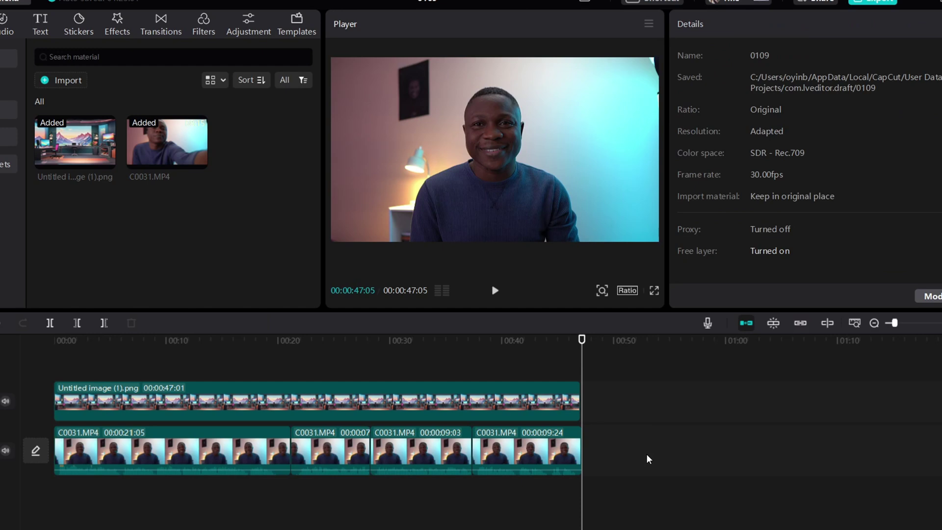
pyautogui.moveTo(632, 458); pyautogui.dragTo(249, 452)
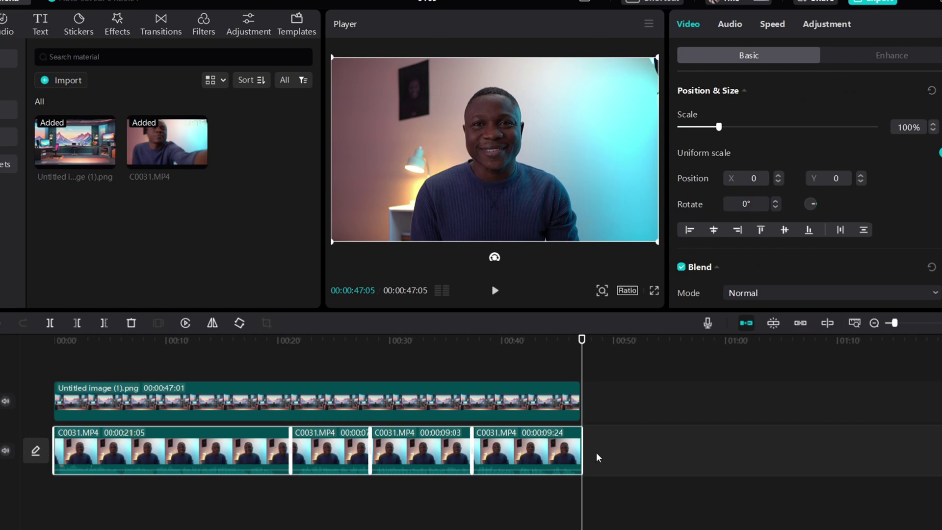
pyautogui.moveTo(196, 463); pyautogui.dragTo(150, 402)
pyautogui.click(134, 404)
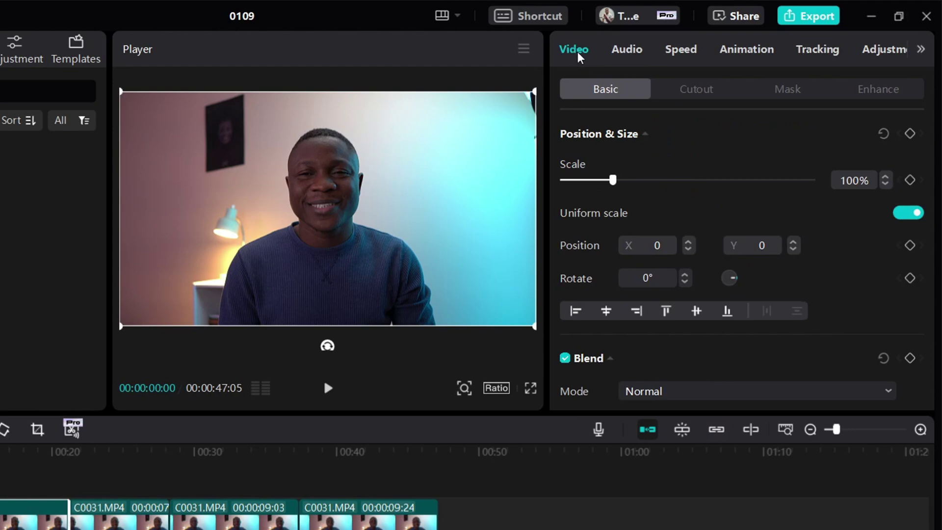
# Step: Apply Auto cutout to the first C0031 clip and play the preview to check the studio backdrop
pyautogui.click(701, 93)
pyautogui.scroll(-3, 702, 235)
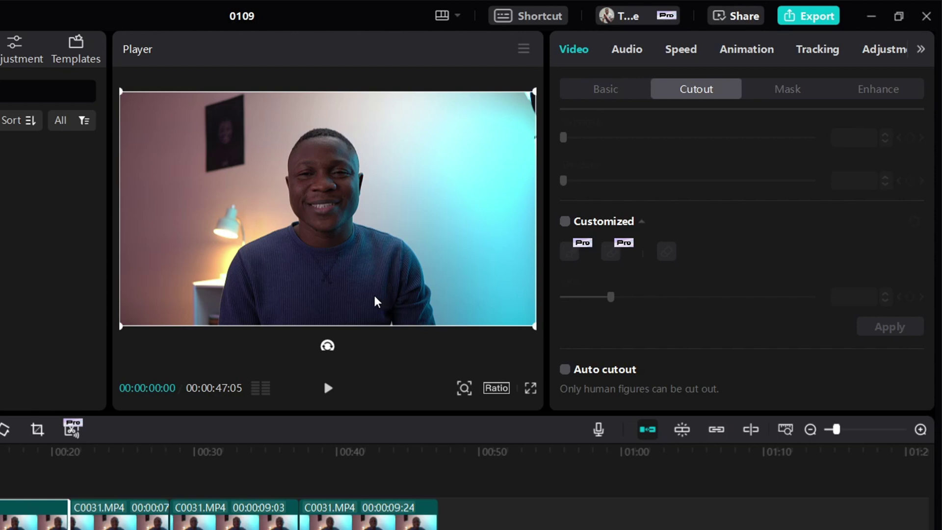
pyautogui.click(565, 371)
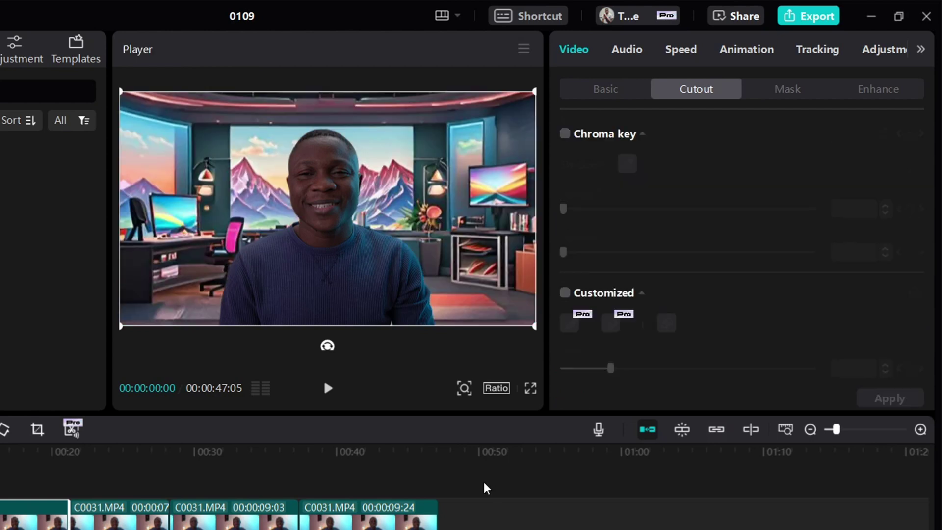
pyautogui.click(327, 390)
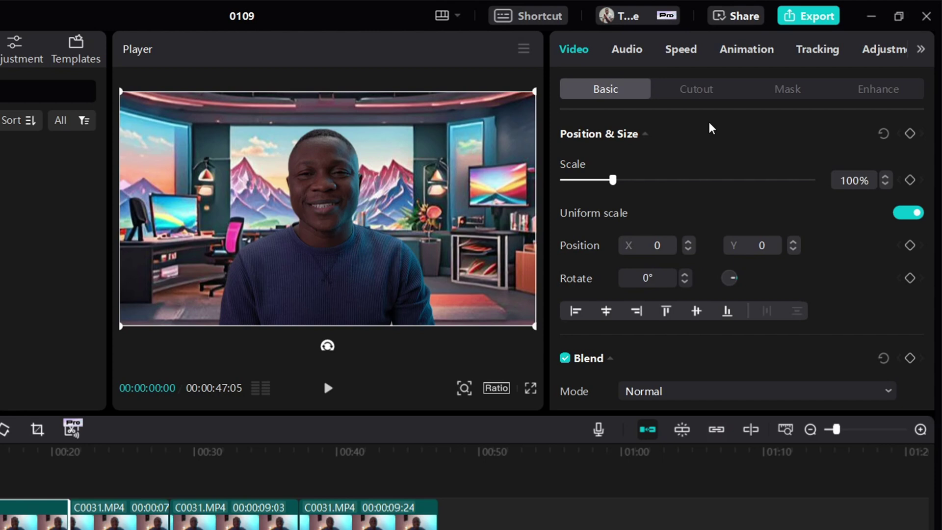
# Step: Raise the speaker clip's brightness to 15 and contrast to about 5
pyautogui.click(888, 52)
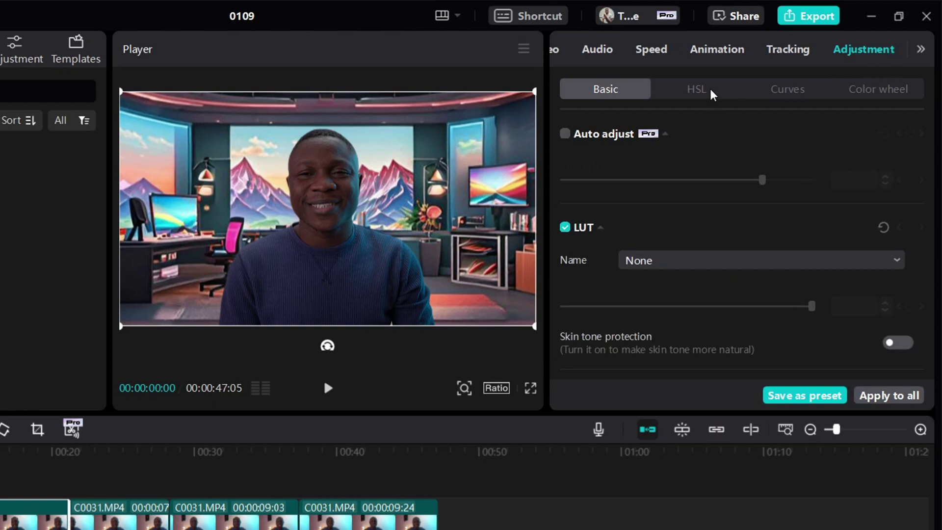
pyautogui.scroll(-8, 704, 200)
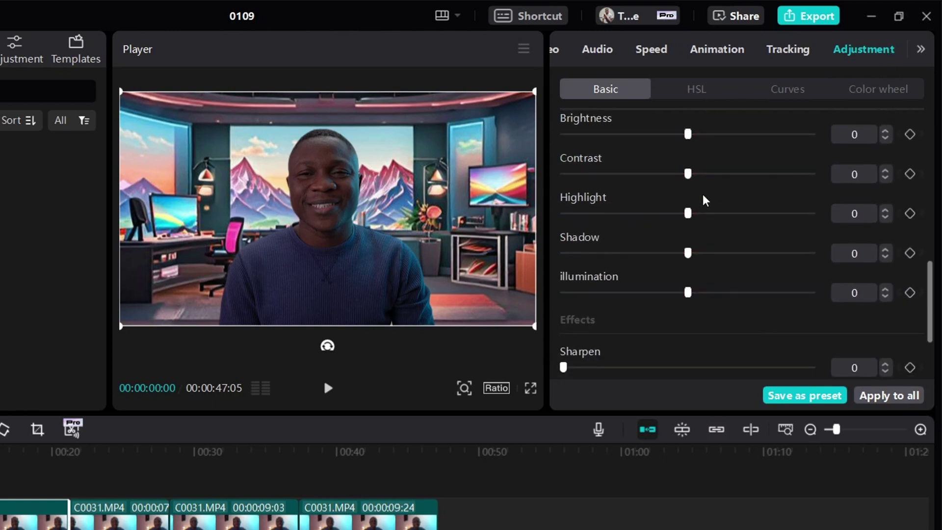
pyautogui.scroll(5, 704, 200)
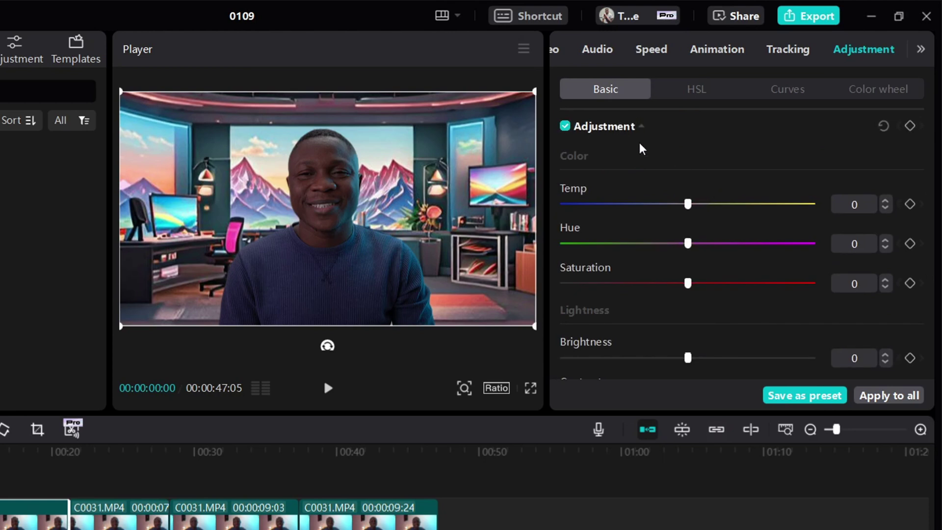
pyautogui.scroll(-2, 620, 236)
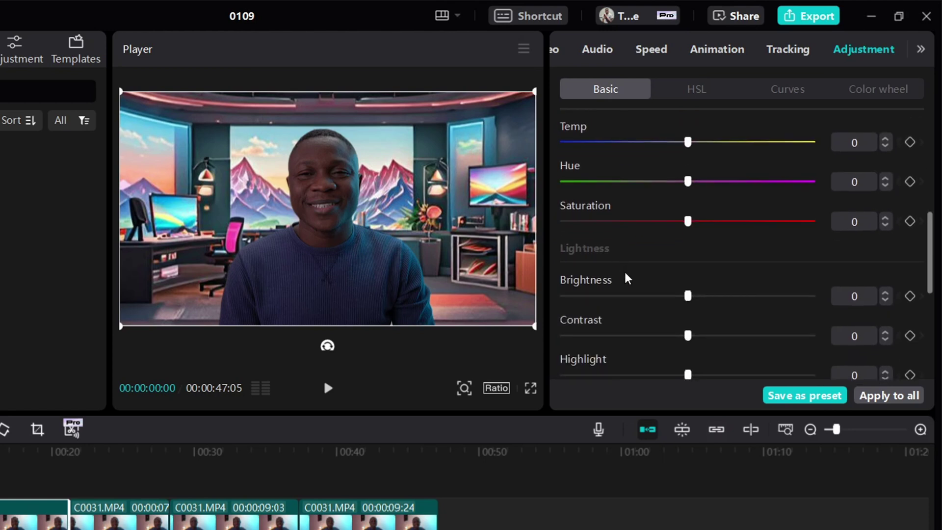
pyautogui.scroll(-3, 626, 278)
pyautogui.scroll(1, 626, 279)
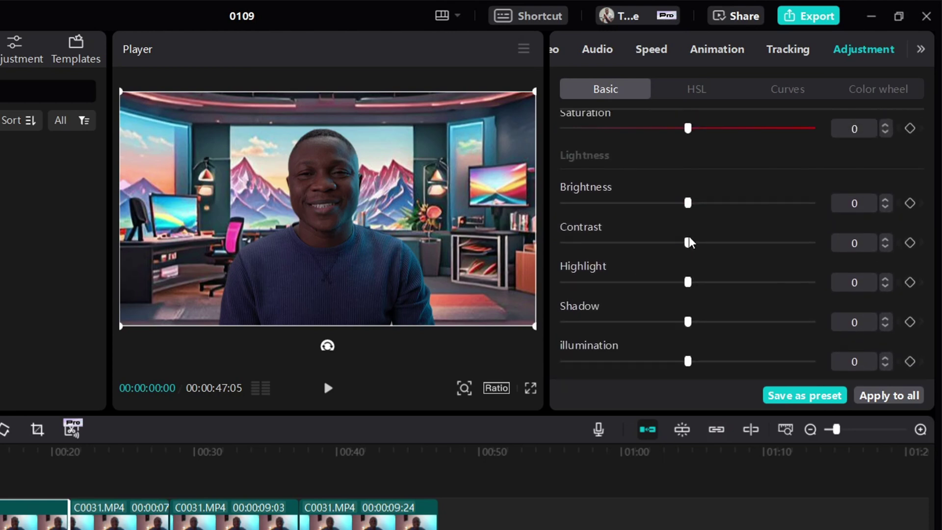
pyautogui.moveTo(688, 203); pyautogui.dragTo(715, 205)
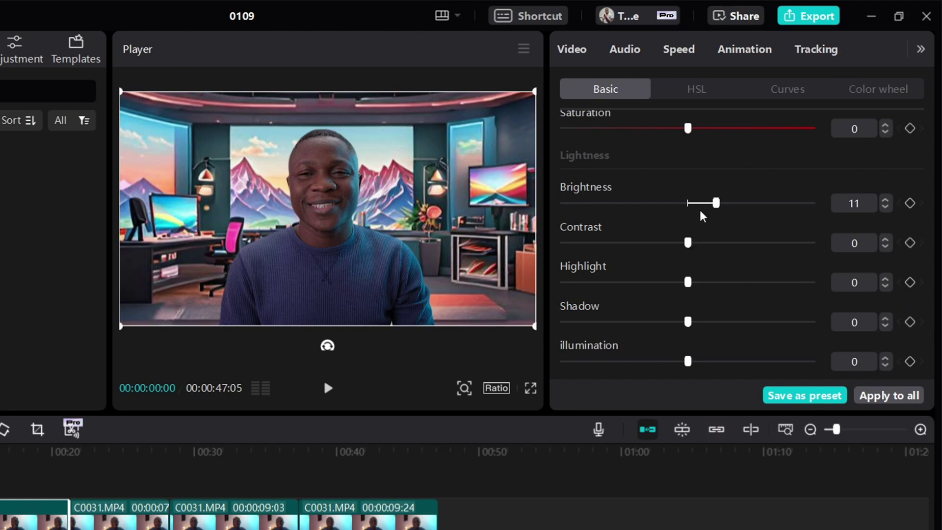
pyautogui.moveTo(716, 203); pyautogui.dragTo(724, 205)
pyautogui.moveTo(688, 242); pyautogui.dragTo(700, 247)
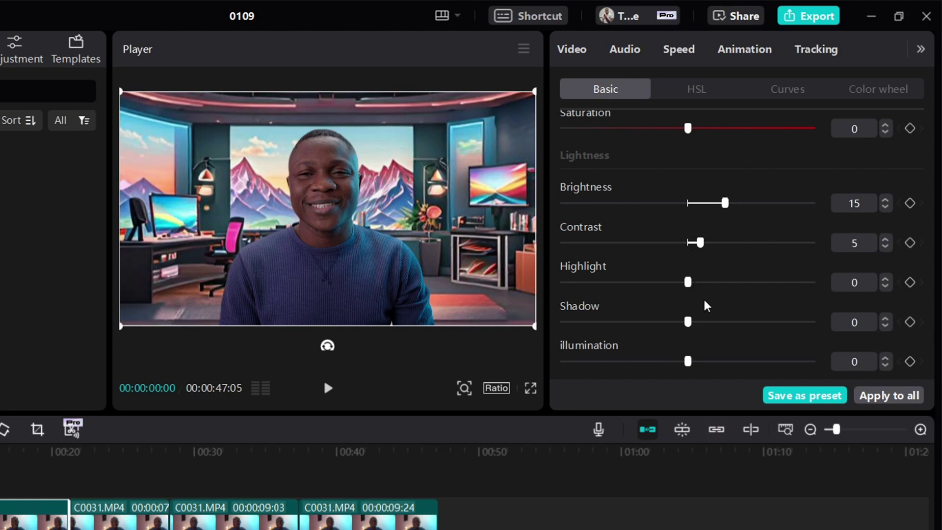
# Step: Set the clip's Sharpen value to 5
pyautogui.scroll(-3, 704, 305)
pyautogui.scroll(-1, 709, 313)
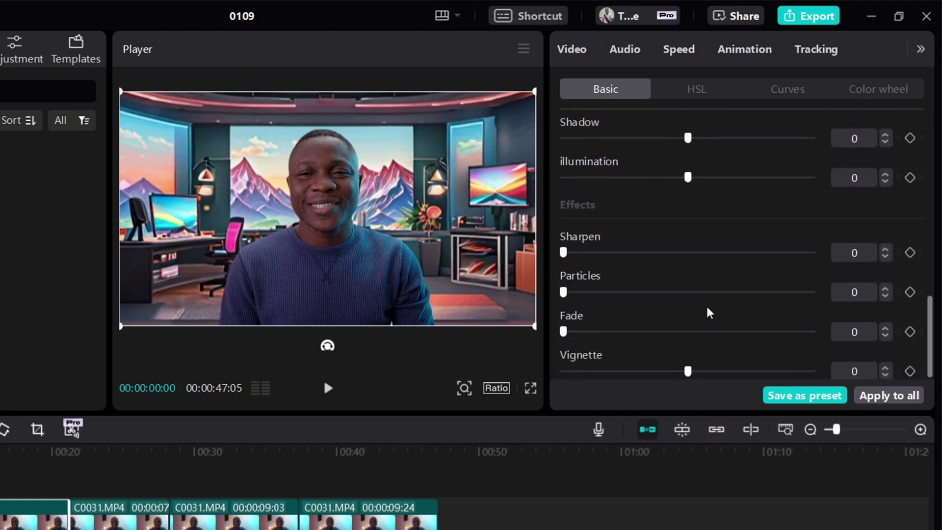
pyautogui.moveTo(565, 253); pyautogui.dragTo(581, 258)
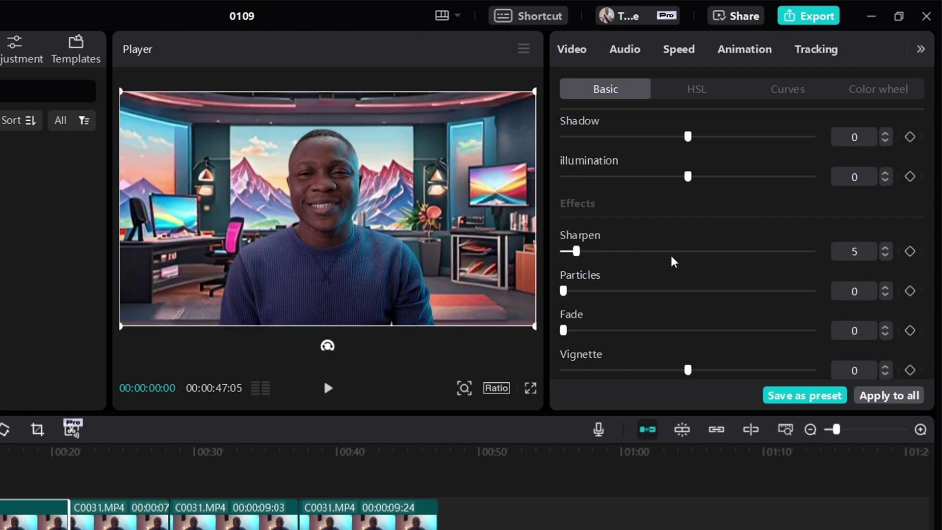
pyautogui.scroll(5, 674, 265)
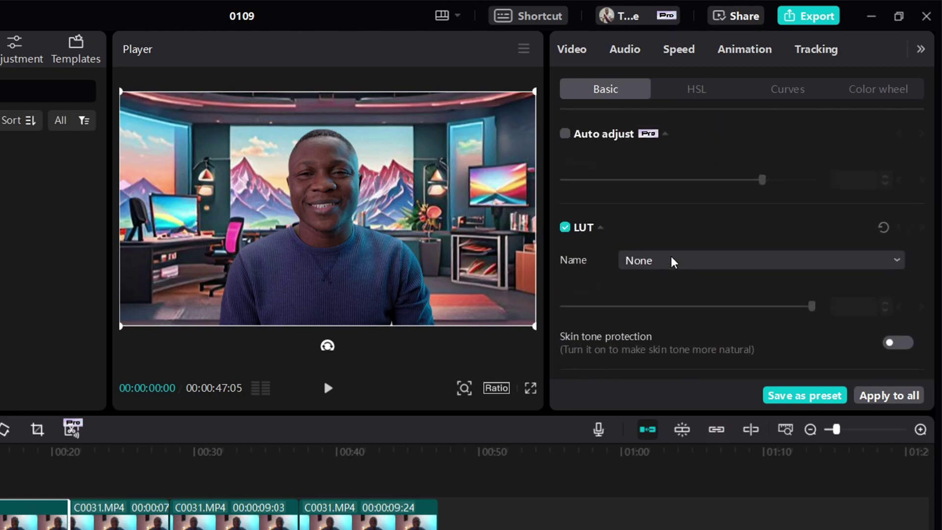
# Step: Turn on skin tone protection, raise saturation to 9 and shift the hue
pyautogui.click(901, 344)
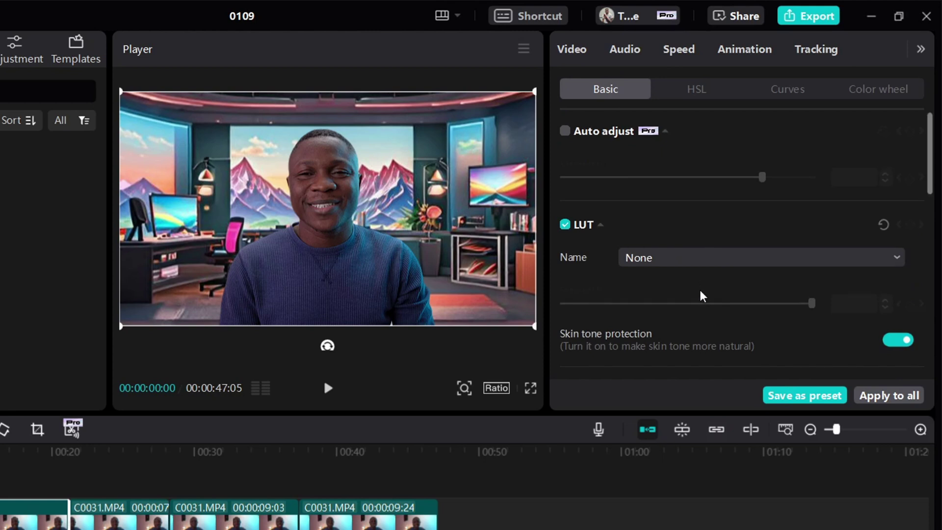
pyautogui.scroll(-5, 702, 294)
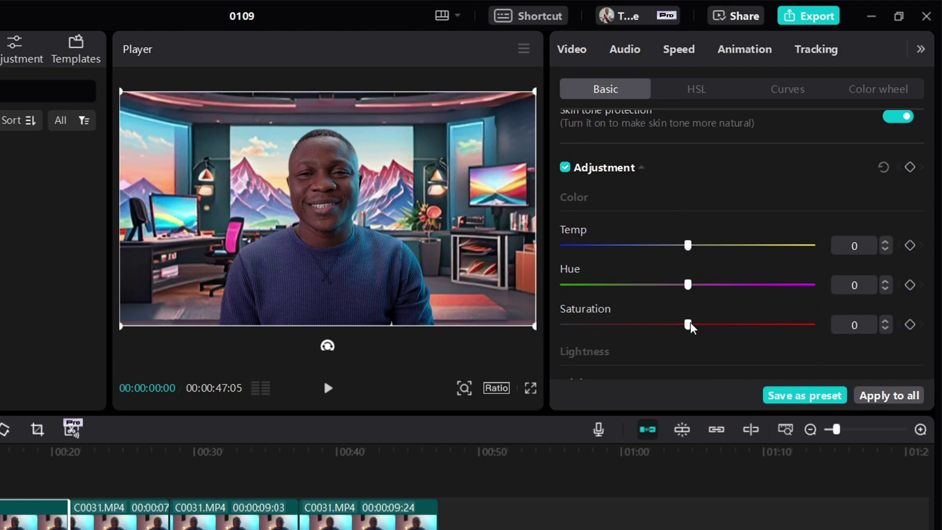
pyautogui.moveTo(690, 325); pyautogui.dragTo(707, 328)
pyautogui.moveTo(690, 291); pyautogui.dragTo(716, 291)
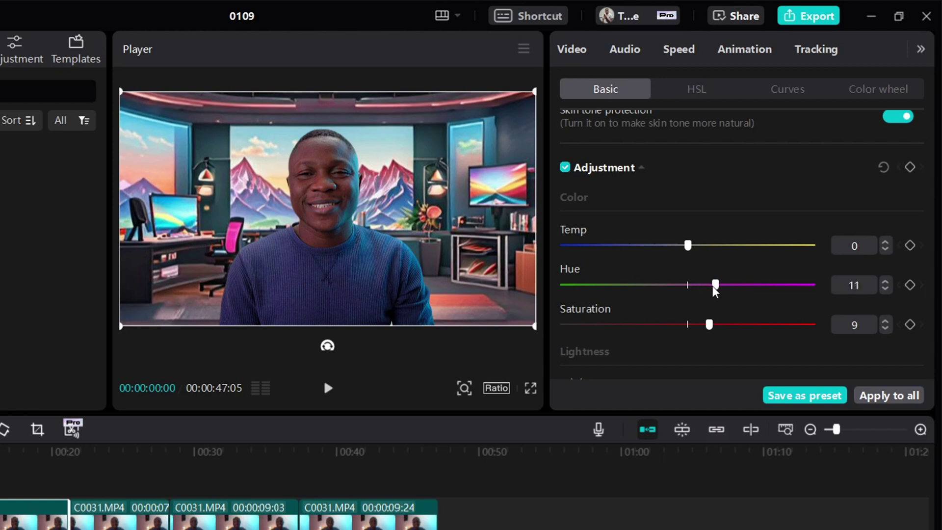
# Step: Warm the colour temperature to 6 and apply the adjustments to all clips
pyautogui.moveTo(689, 247); pyautogui.dragTo(607, 251)
pyautogui.moveTo(616, 248); pyautogui.dragTo(703, 253)
pyautogui.click(892, 397)
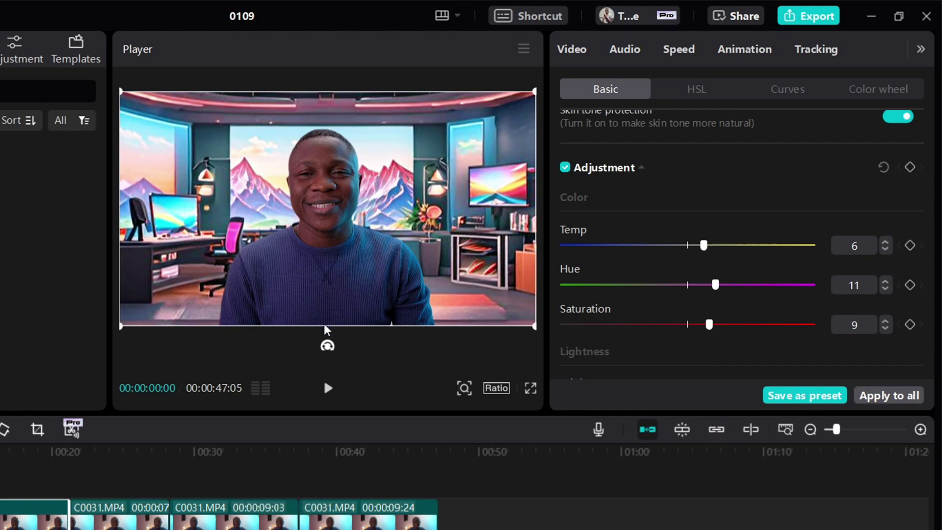
# Step: Play and scrub the preview to check earlier parts of the edit
pyautogui.click(328, 390)
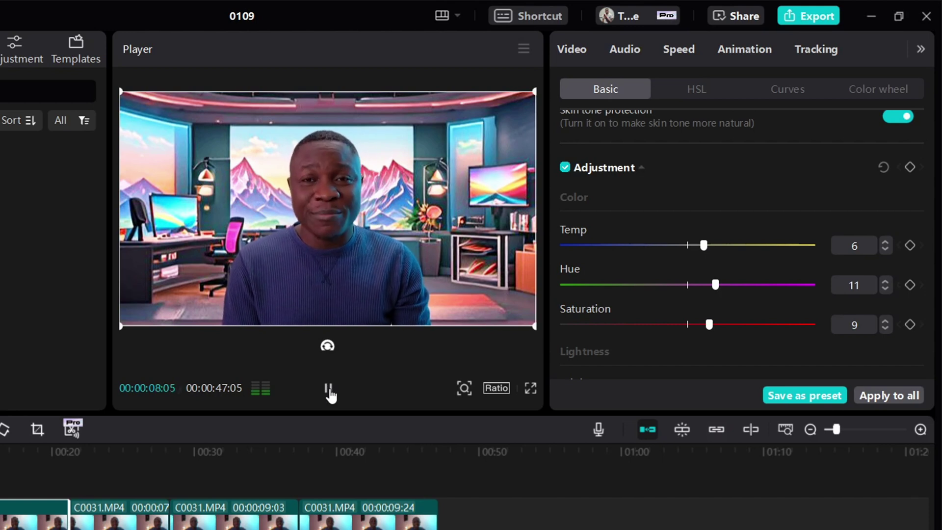
pyautogui.click(329, 389)
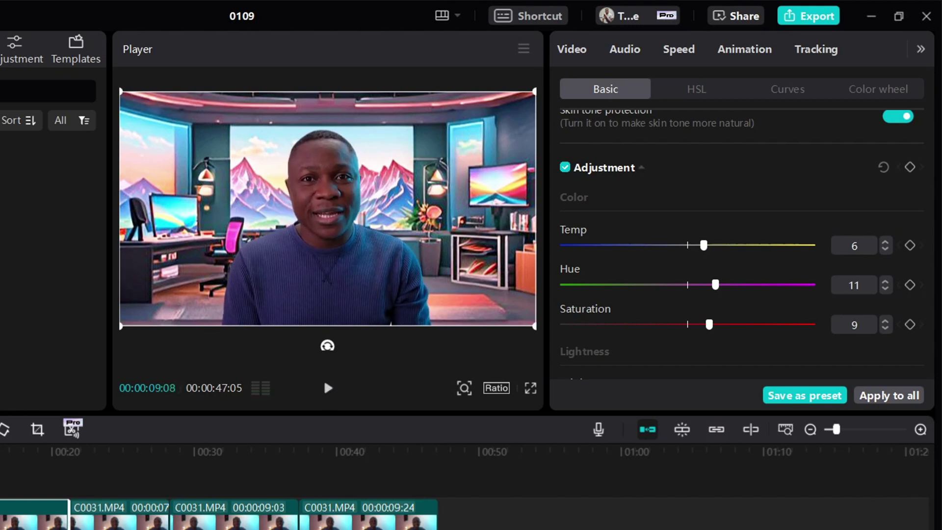
pyautogui.click(140, 452)
pyautogui.click(303, 451)
pyautogui.click(407, 451)
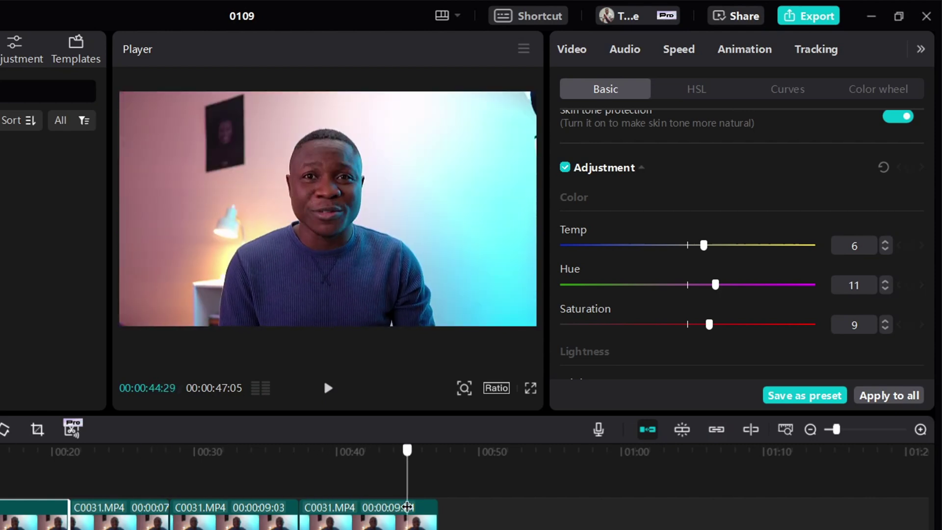
pyautogui.click(193, 452)
pyautogui.moveTo(50, 451); pyautogui.dragTo(40, 451)
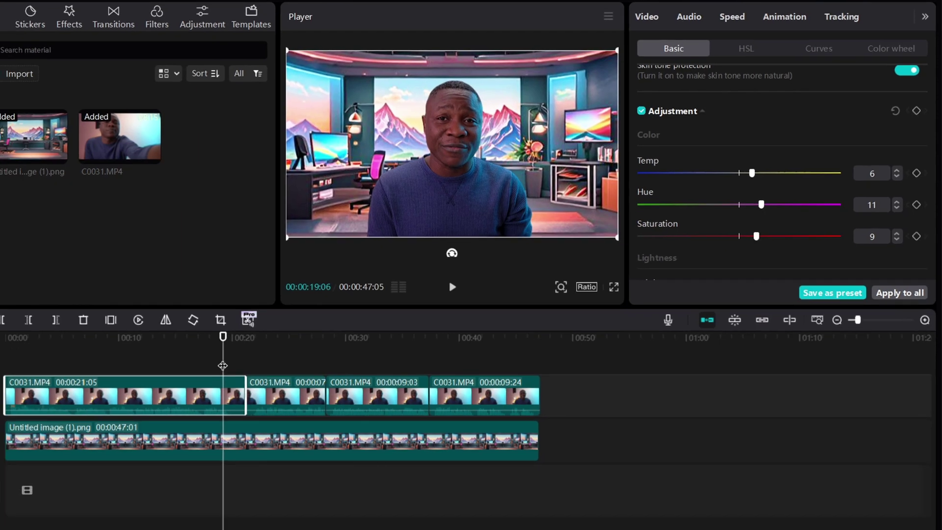
pyautogui.click(94, 452)
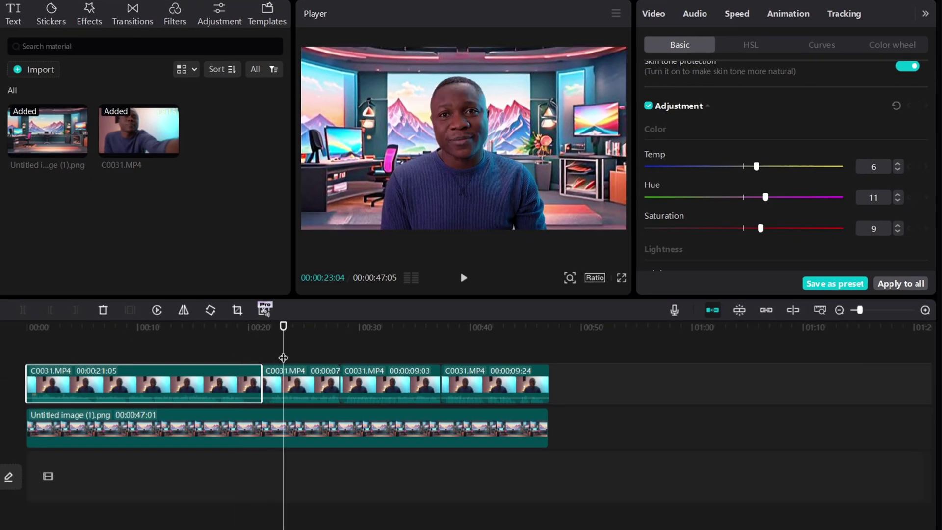
# Step: Turn on Auto cutout for the short second C0031.MP4 clip, then scrub to check the cutouts
pyautogui.click(312, 382)
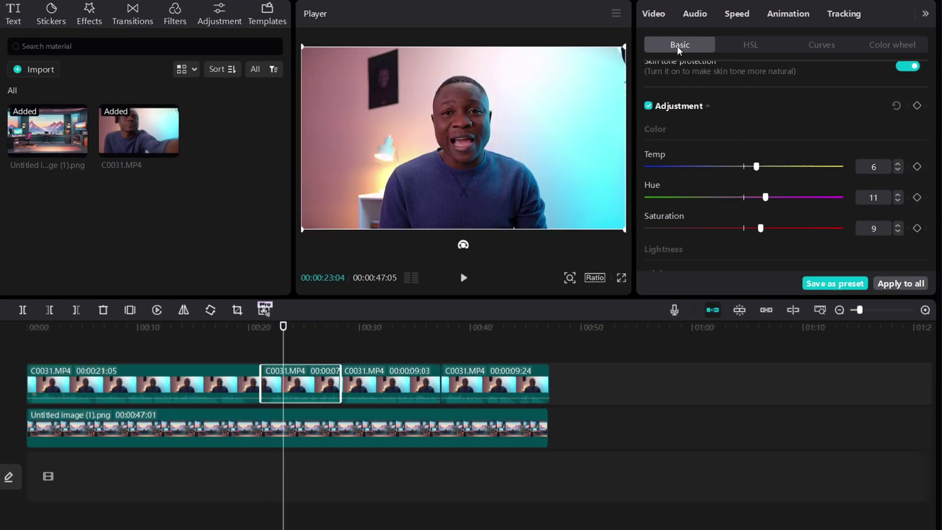
pyautogui.scroll(-10, 689, 123)
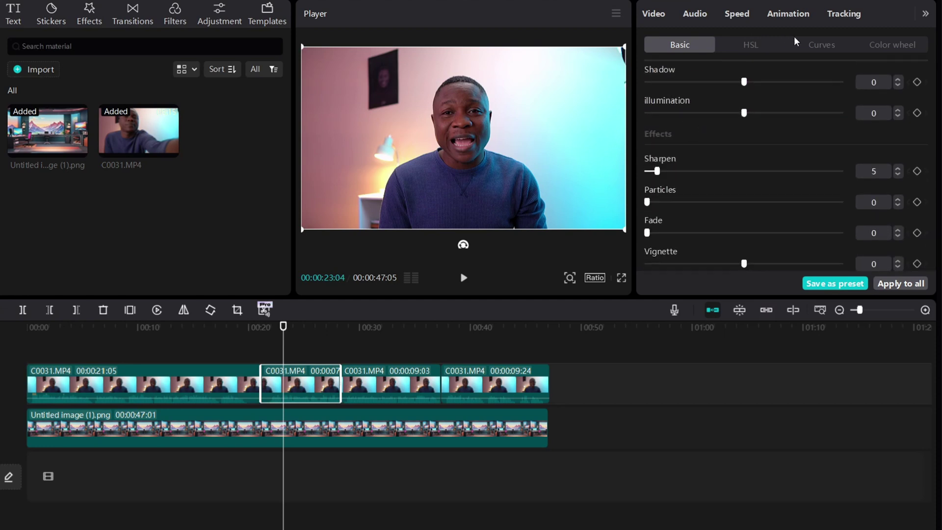
pyautogui.scroll(10, 713, 94)
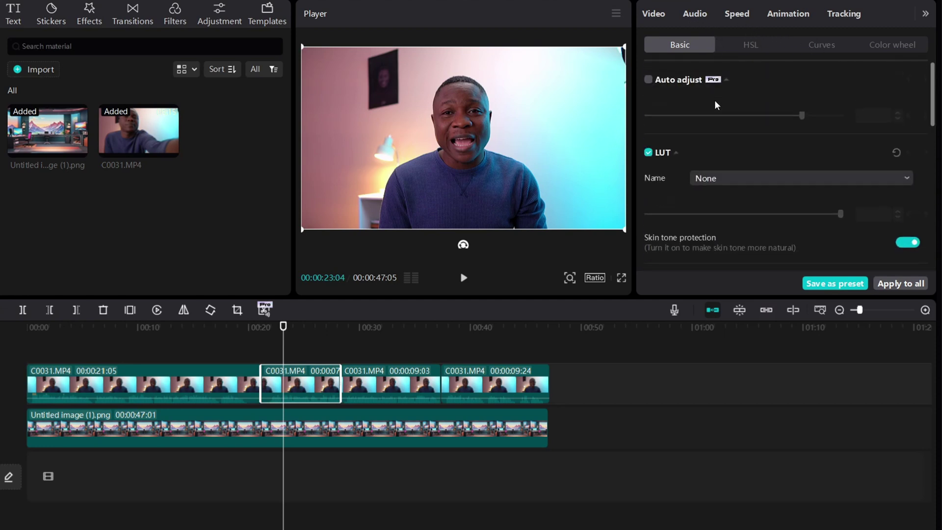
pyautogui.click(655, 15)
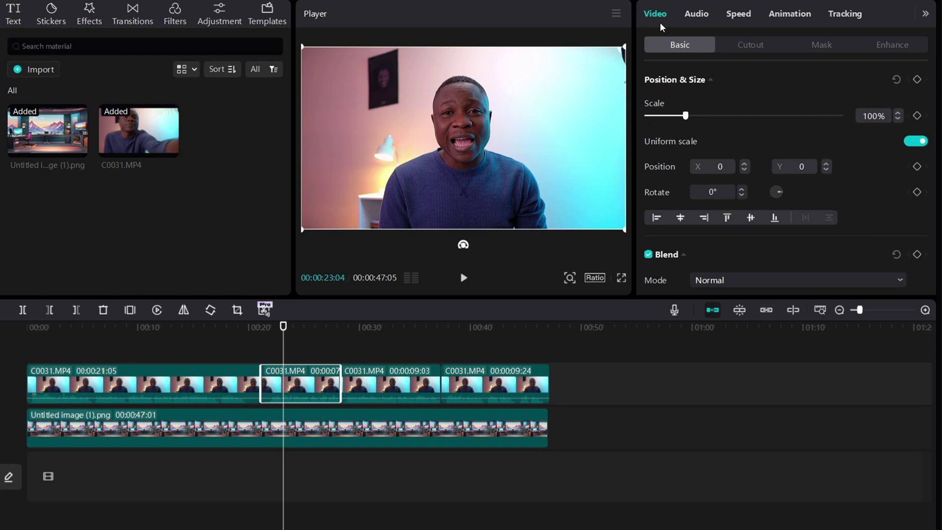
pyautogui.click(751, 45)
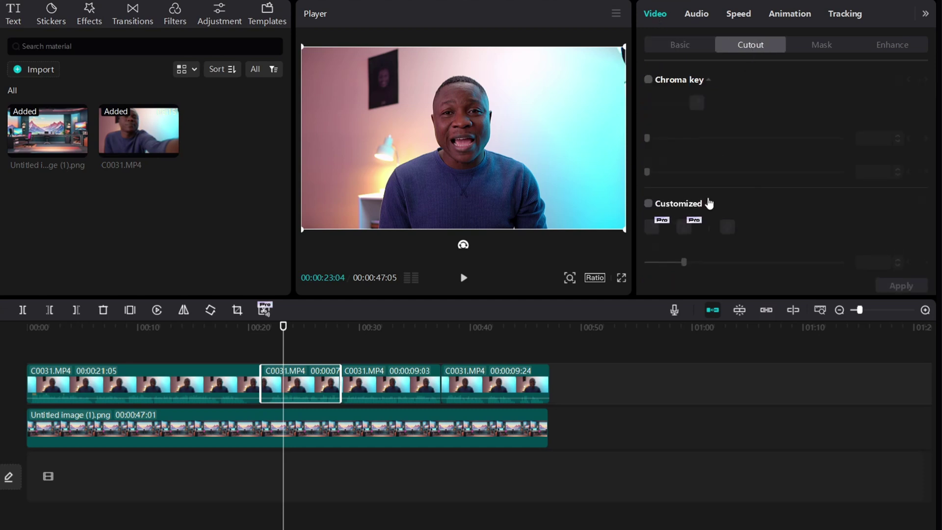
pyautogui.scroll(-2, 708, 203)
pyautogui.click(648, 264)
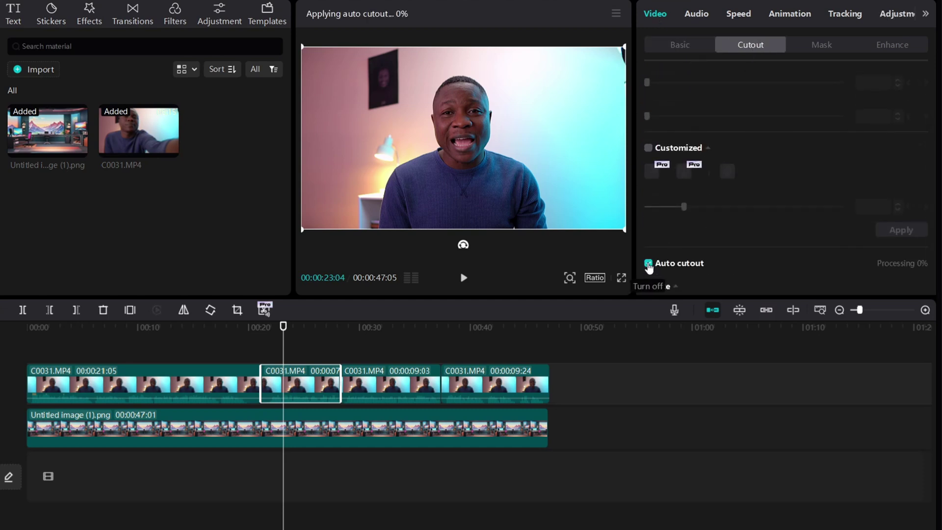
pyautogui.click(470, 385)
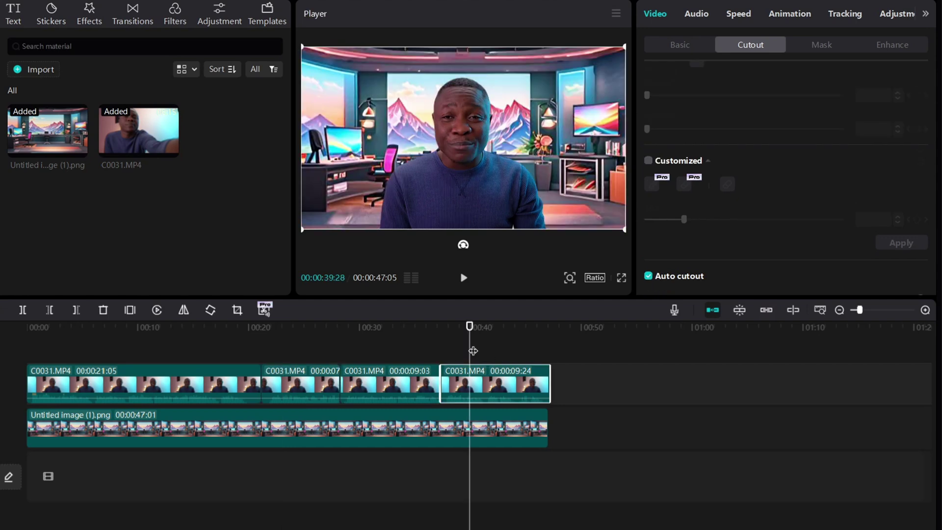
pyautogui.moveTo(470, 351); pyautogui.dragTo(262, 353)
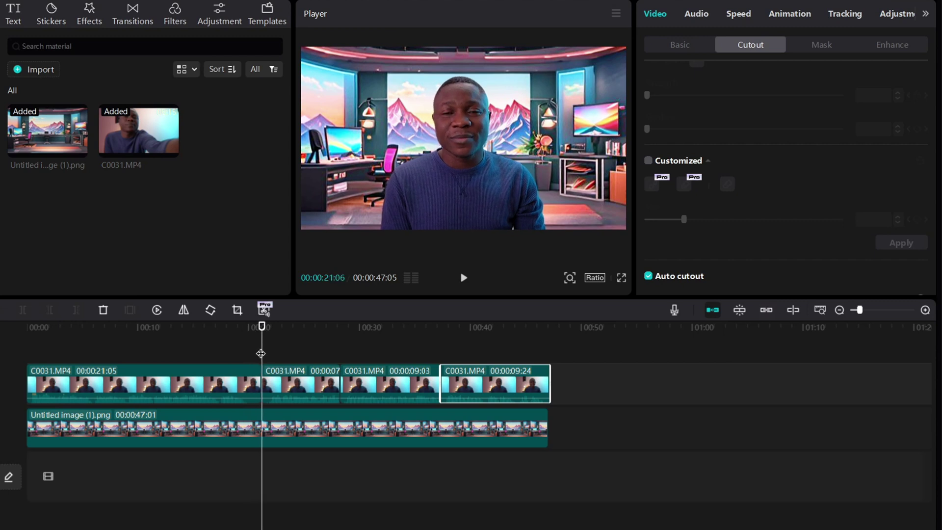
pyautogui.click(264, 425)
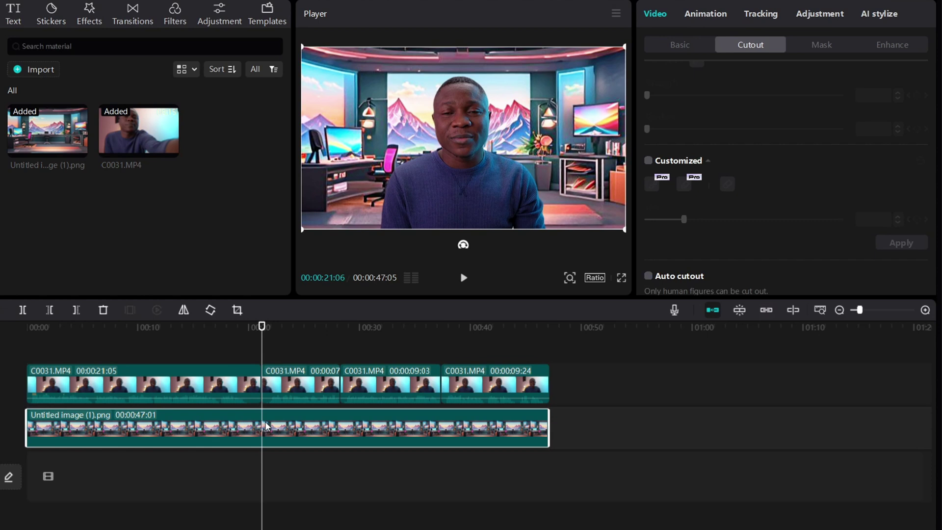
pyautogui.moveTo(280, 399)
pyautogui.scroll(2, 283, 398)
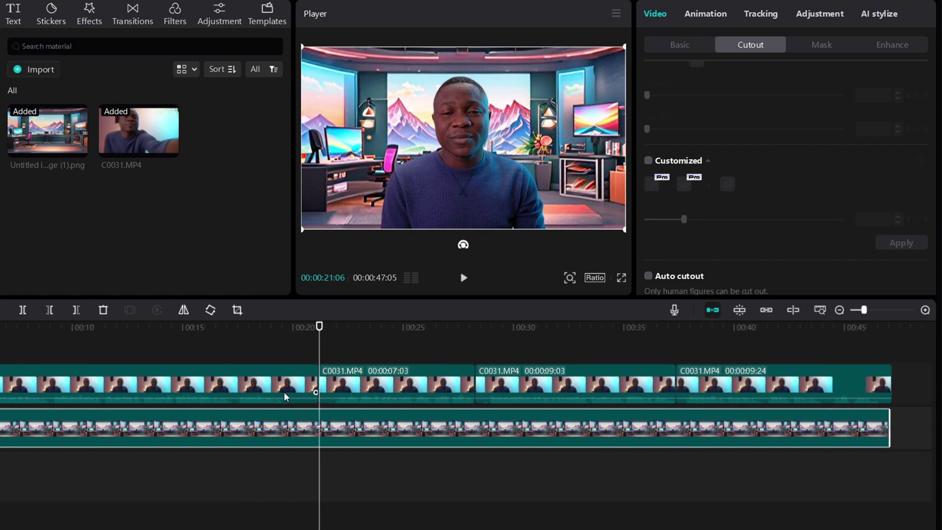
pyautogui.moveTo(316, 359); pyautogui.dragTo(265, 353)
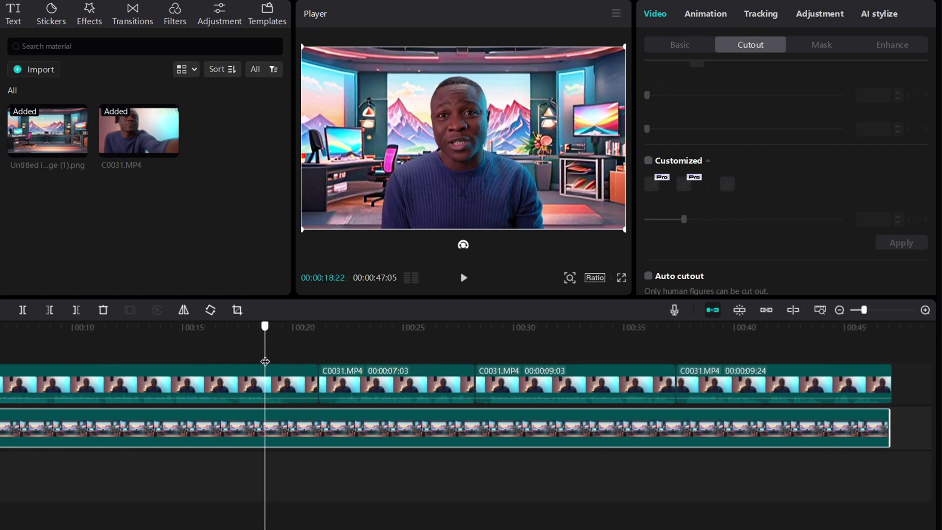
pyautogui.click(463, 278)
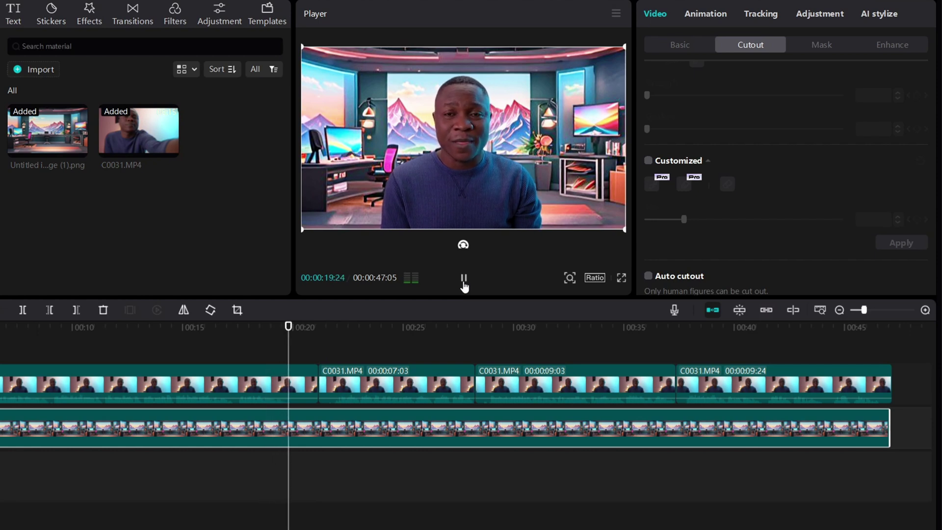
pyautogui.click(463, 280)
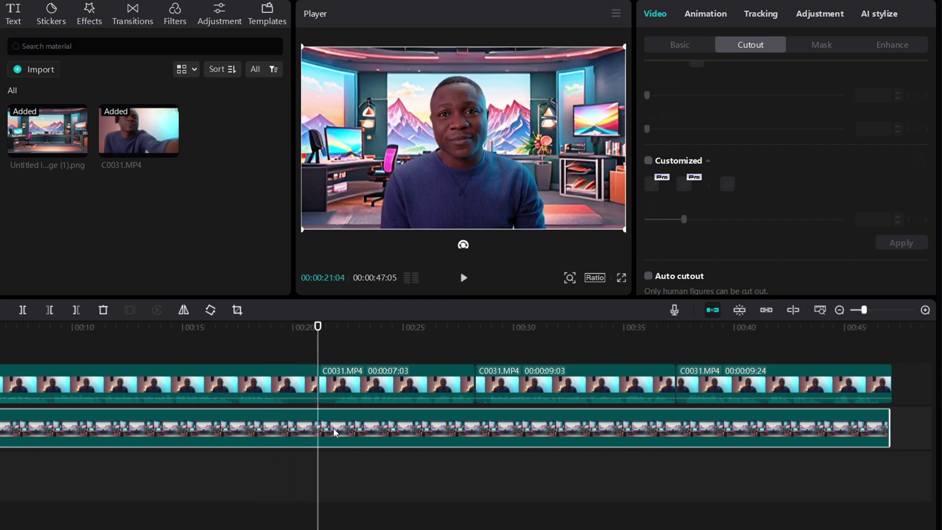
# Step: Split the background image at the playhead, disable the main-track magnet, and drag the three later clips right
pyautogui.click(22, 310)
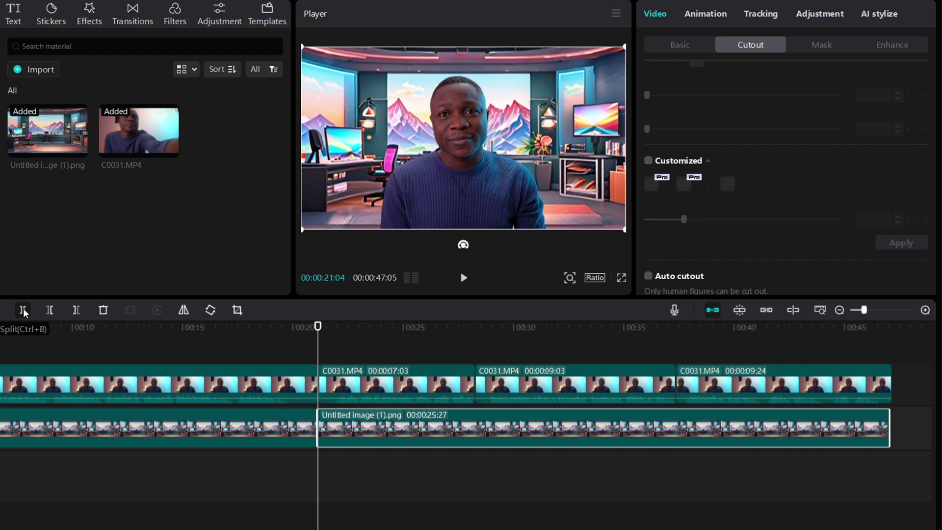
pyautogui.click(713, 310)
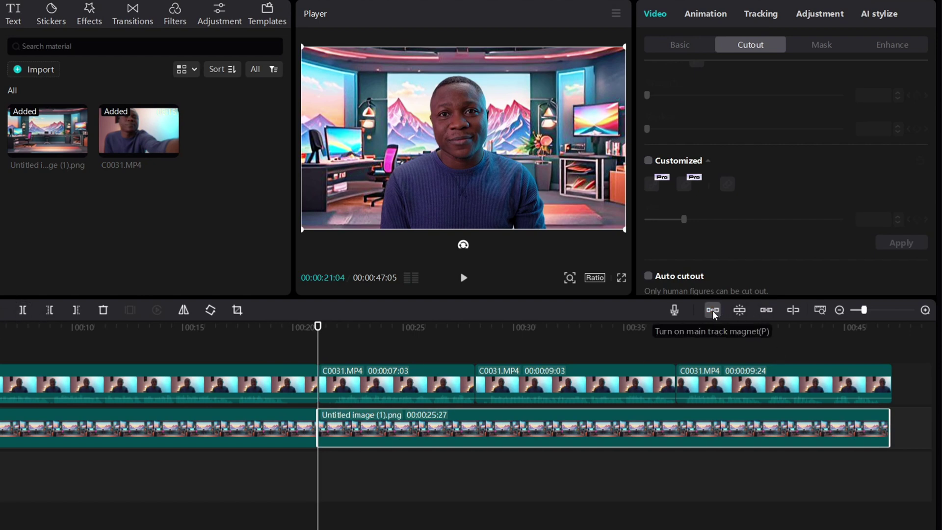
pyautogui.click(757, 414)
pyautogui.moveTo(757, 414); pyautogui.dragTo(475, 383)
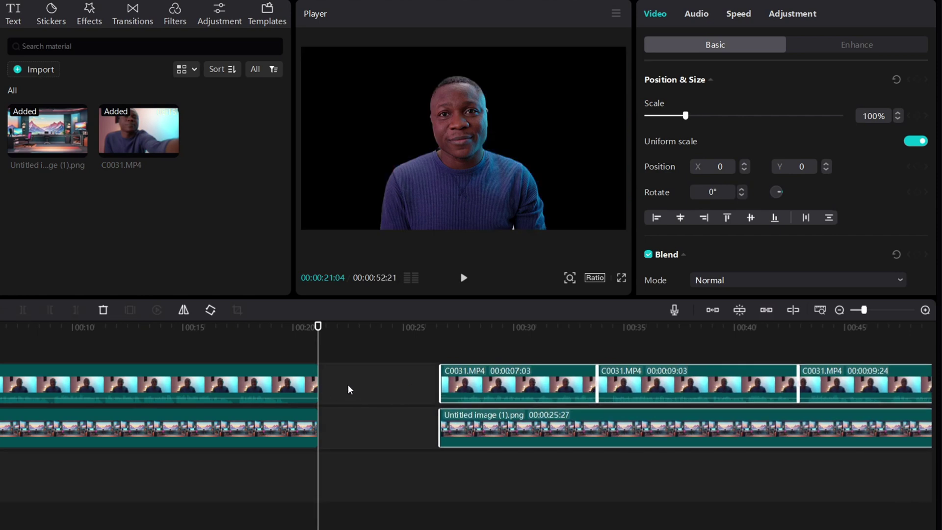
# Step: Trim the first background piece to end with the first clip, leaving the playhead in the gap
pyautogui.moveTo(321, 356); pyautogui.dragTo(326, 357)
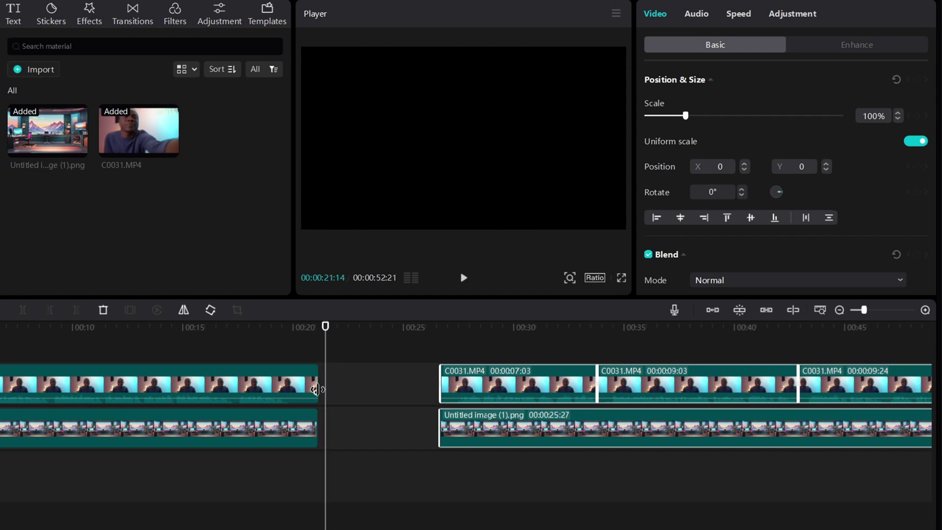
pyautogui.scroll(1, 306, 410)
pyautogui.scroll(2, 306, 410)
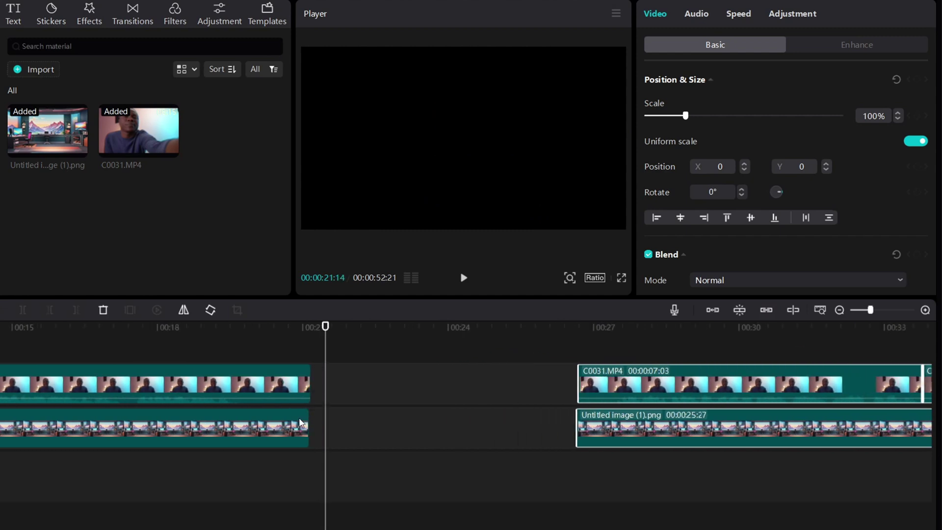
pyautogui.click(306, 417)
pyautogui.moveTo(305, 418); pyautogui.dragTo(311, 419)
pyautogui.click(310, 391)
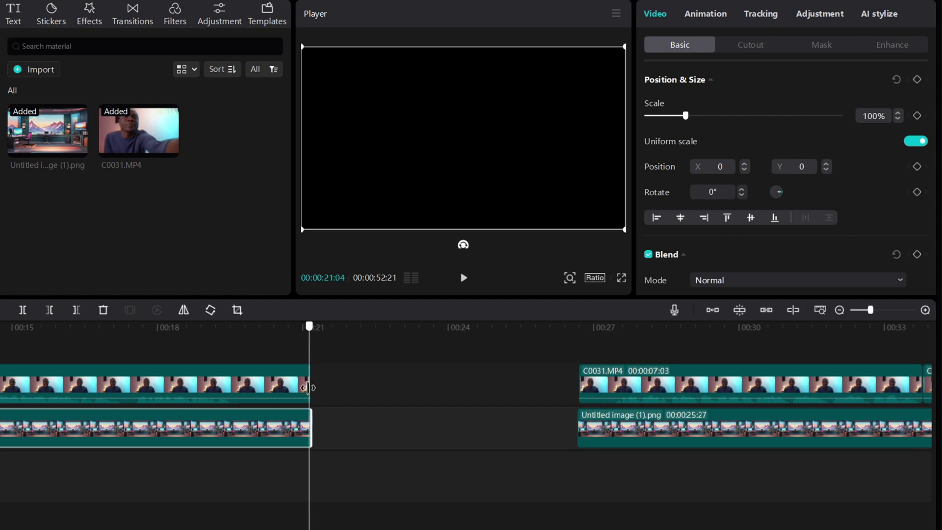
pyautogui.click(320, 391)
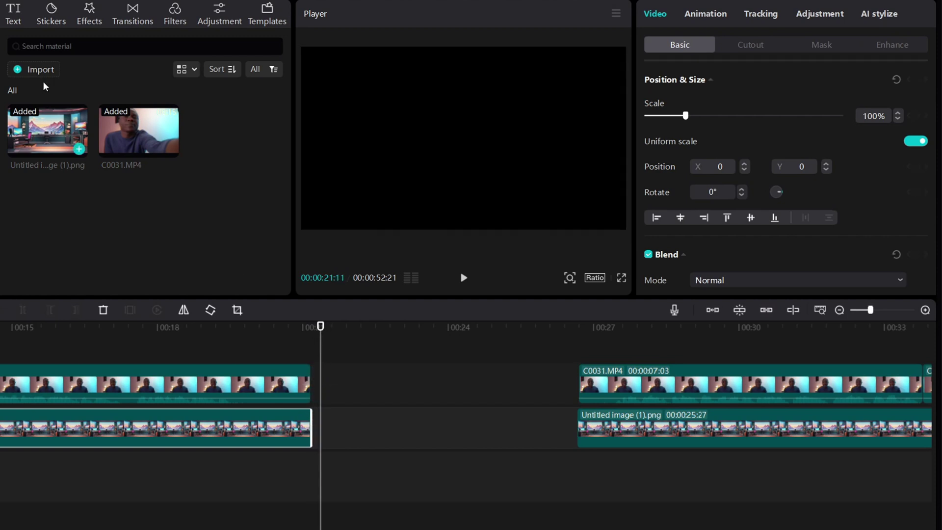
# Step: Add a default text clip reading 'Talk about your Projects here' on two lines, placed to span the gap
pyautogui.click(14, 15)
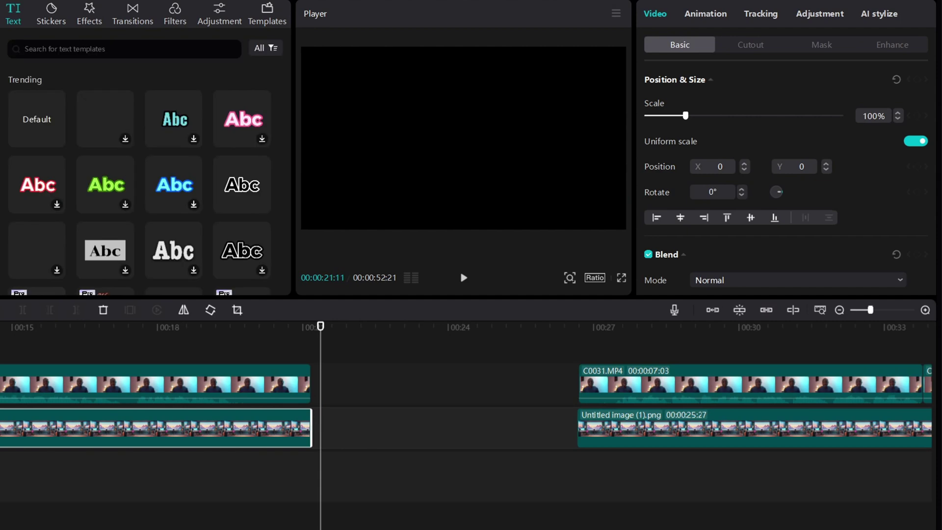
pyautogui.click(53, 139)
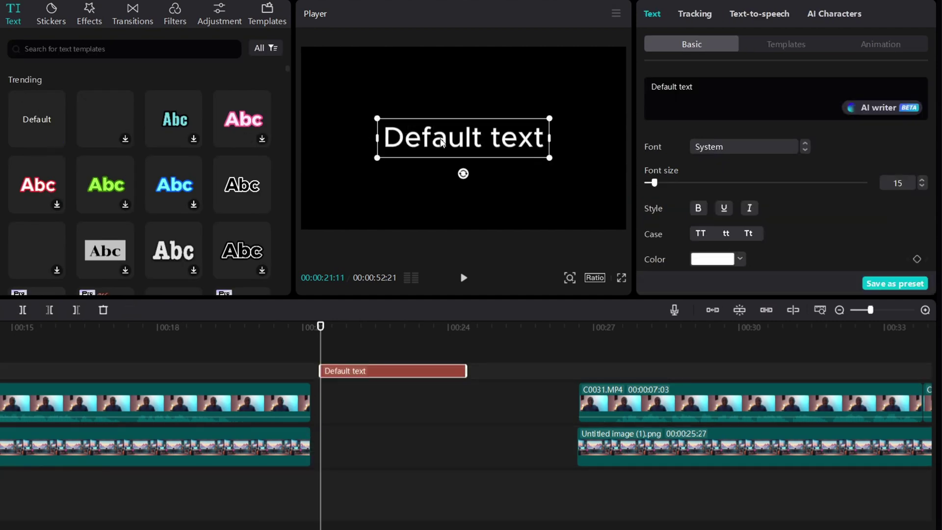
pyautogui.doubleClick(444, 138)
pyautogui.write('Place y')
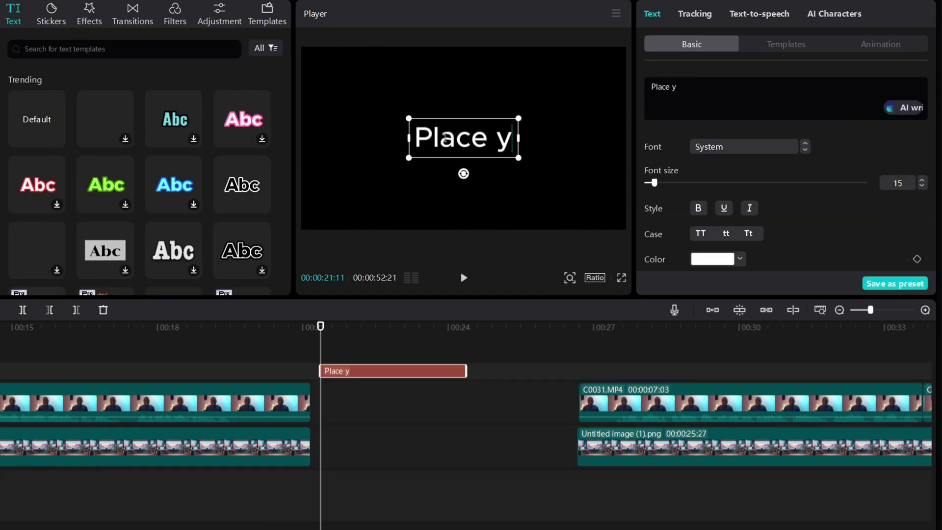
pyautogui.write('our Pro')
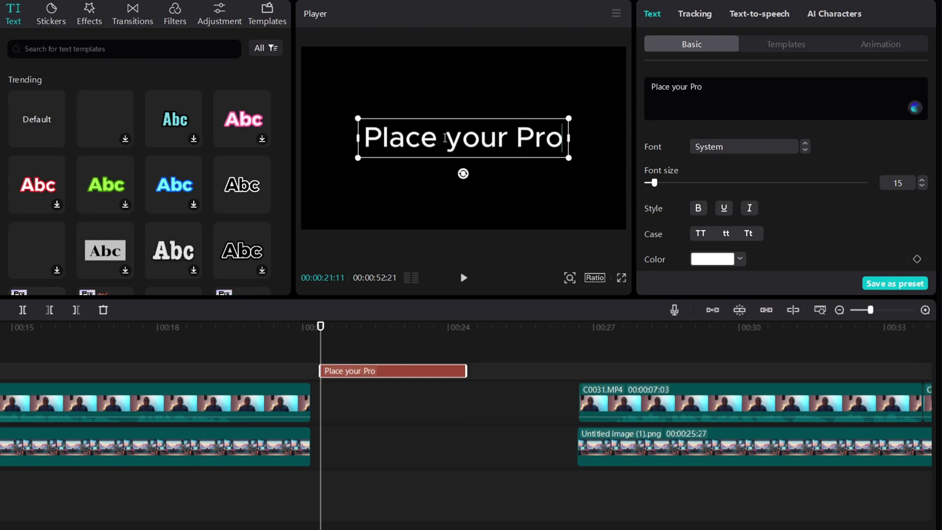
pyautogui.write('ject')
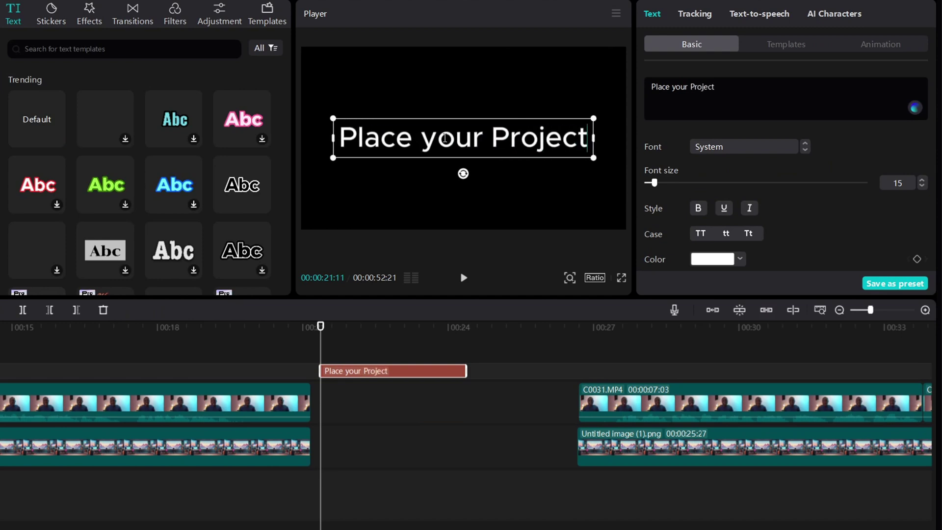
pyautogui.hotkey('ctrl', 'a')
pyautogui.write('Talk')
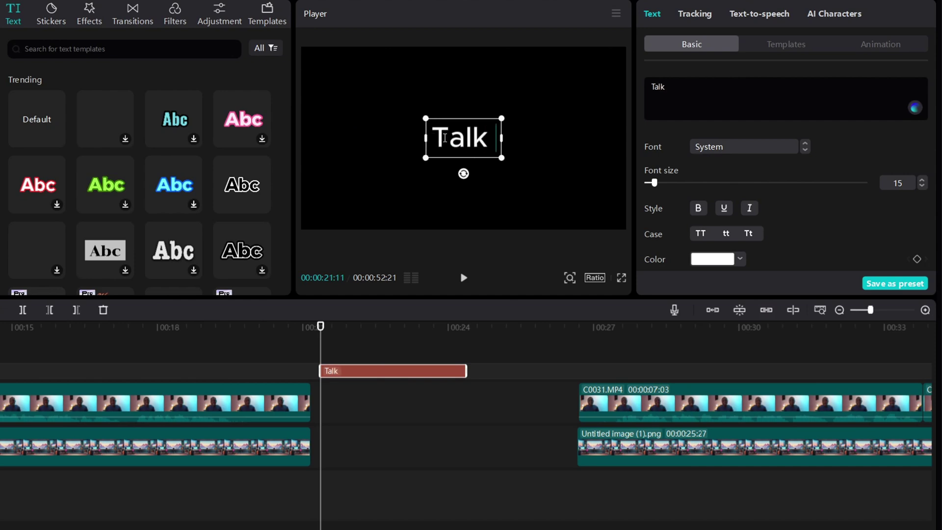
pyautogui.write(' about your Pro')
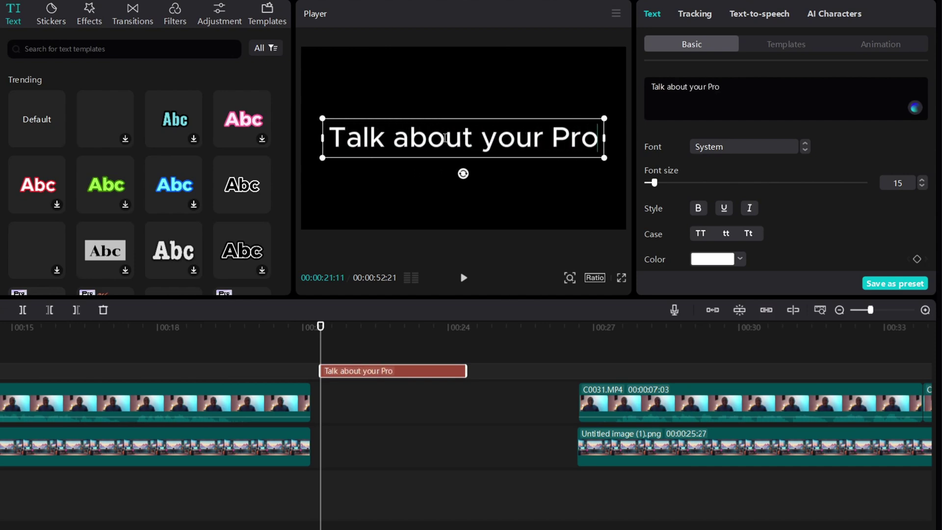
pyautogui.write('jects here')
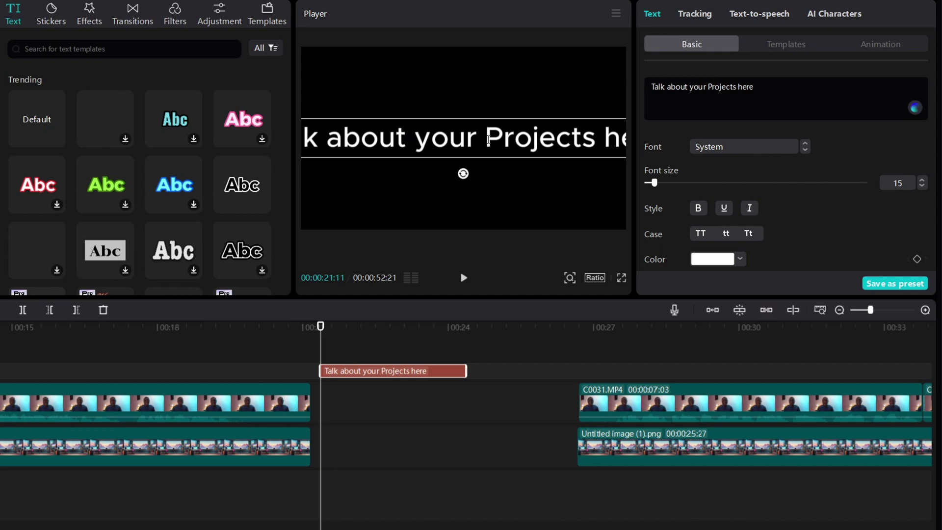
pyautogui.press('Return')
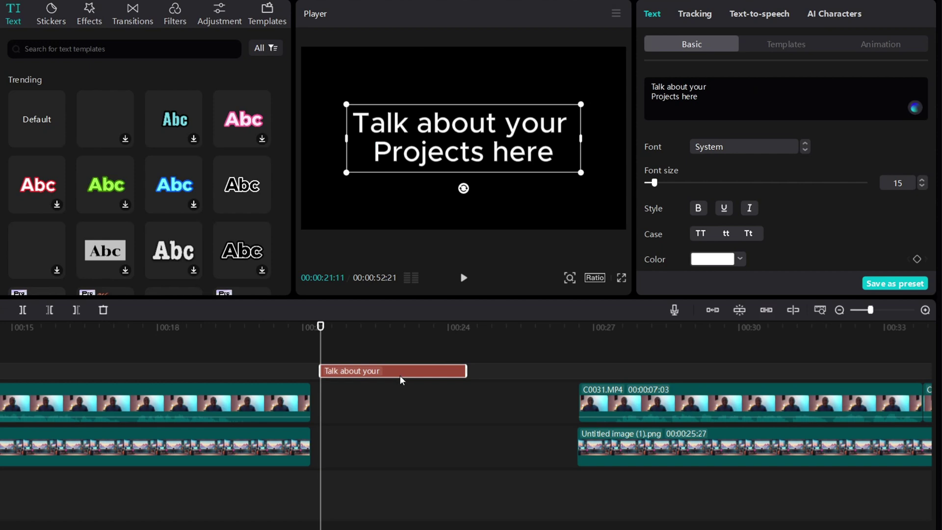
pyautogui.moveTo(401, 379); pyautogui.dragTo(391, 375)
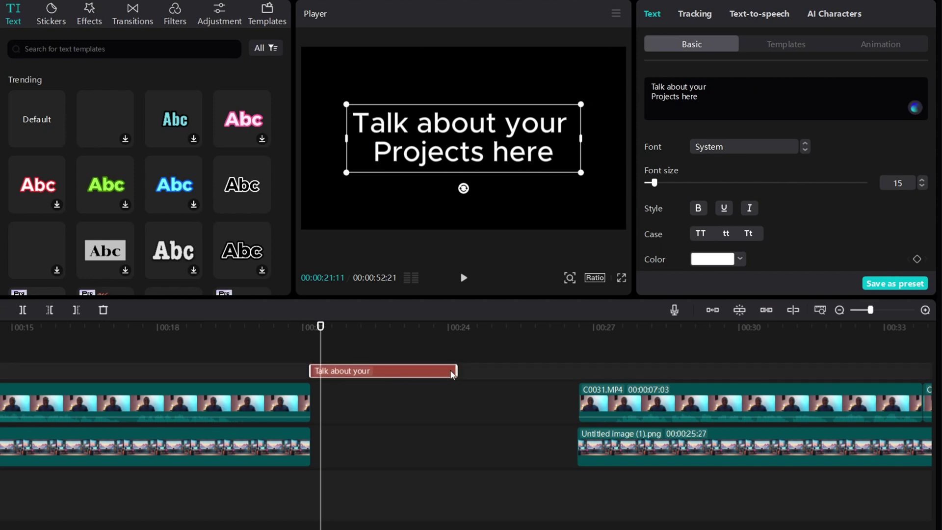
pyautogui.moveTo(452, 374)
pyautogui.mouseDown()
pyautogui.moveTo(470, 372)
pyautogui.moveTo(460, 372)
pyautogui.mouseUp()
# Step: Drag the later C0031 clips and background image left toward the title card, then preview from the start
pyautogui.click(591, 381)
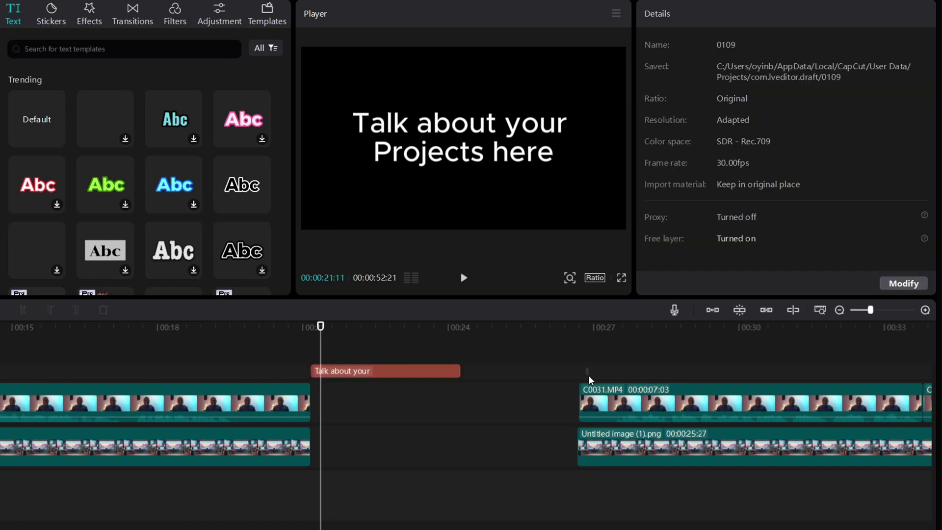
pyautogui.scroll(-6, 583, 376)
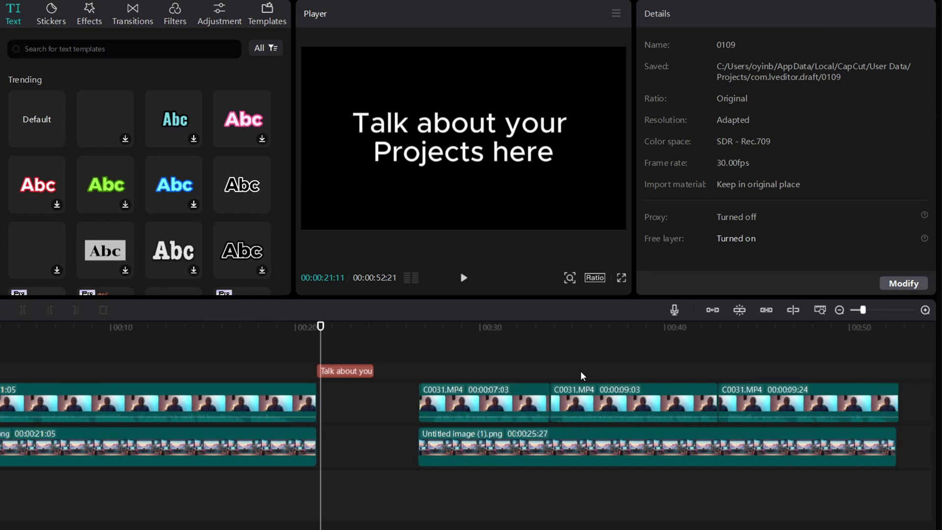
pyautogui.moveTo(856, 485); pyautogui.dragTo(442, 377)
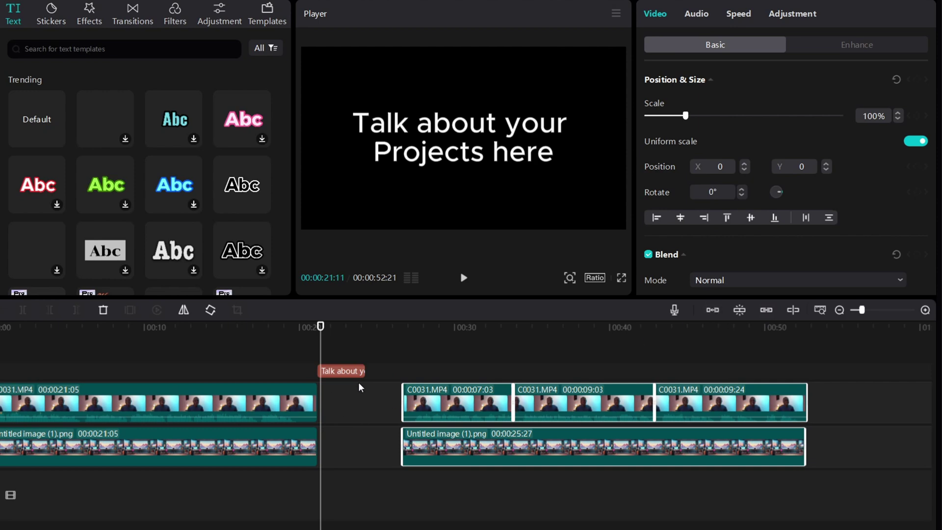
pyautogui.moveTo(609, 410); pyautogui.dragTo(571, 407)
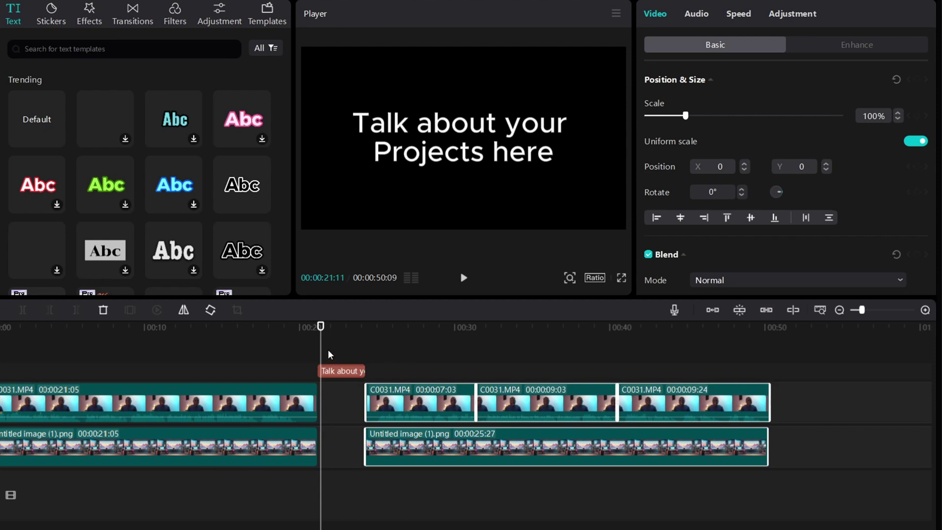
pyautogui.press('Home')
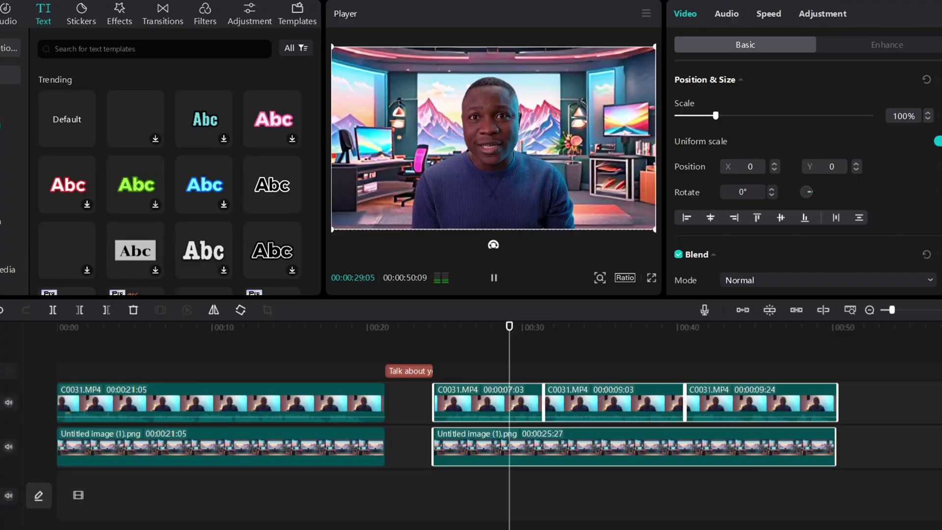
pyautogui.click(493, 278)
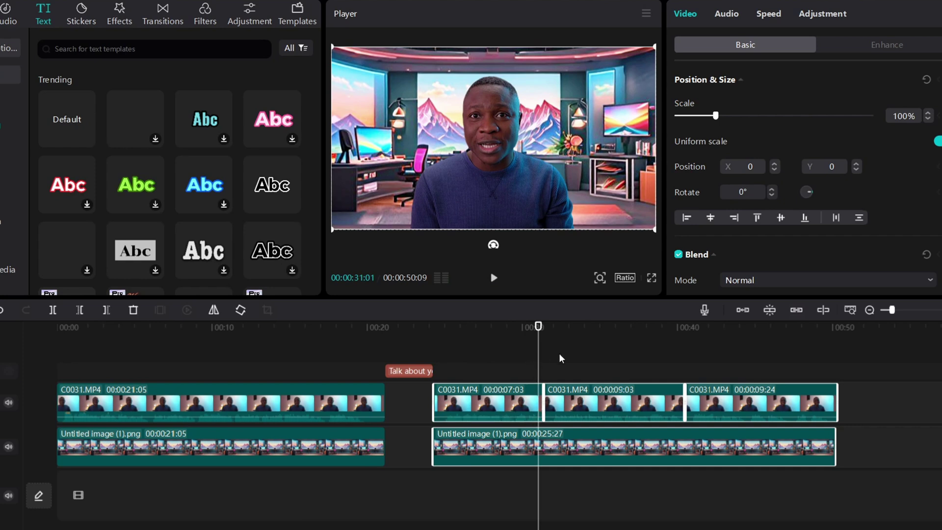
# Step: Turn on Noise reduction in the Audio settings for the first C0031 clip
pyautogui.moveTo(537, 358); pyautogui.dragTo(180, 358)
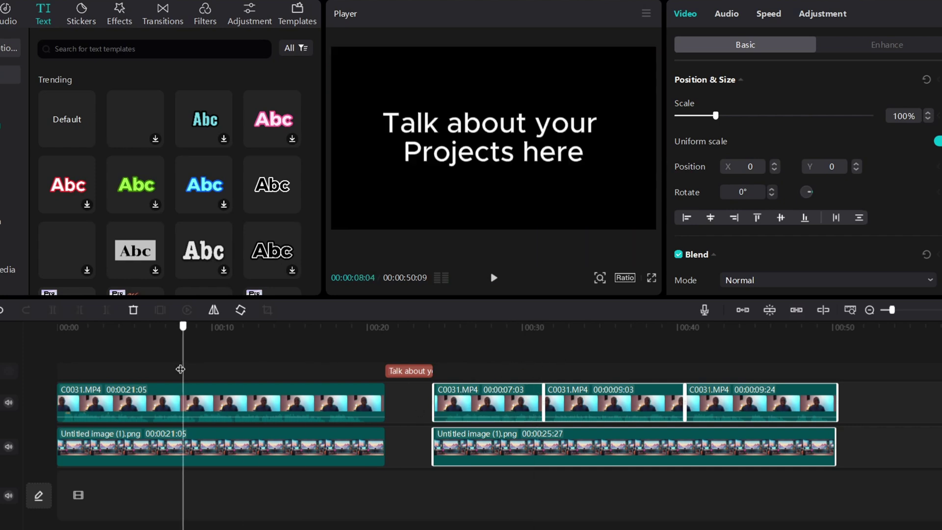
pyautogui.click(214, 410)
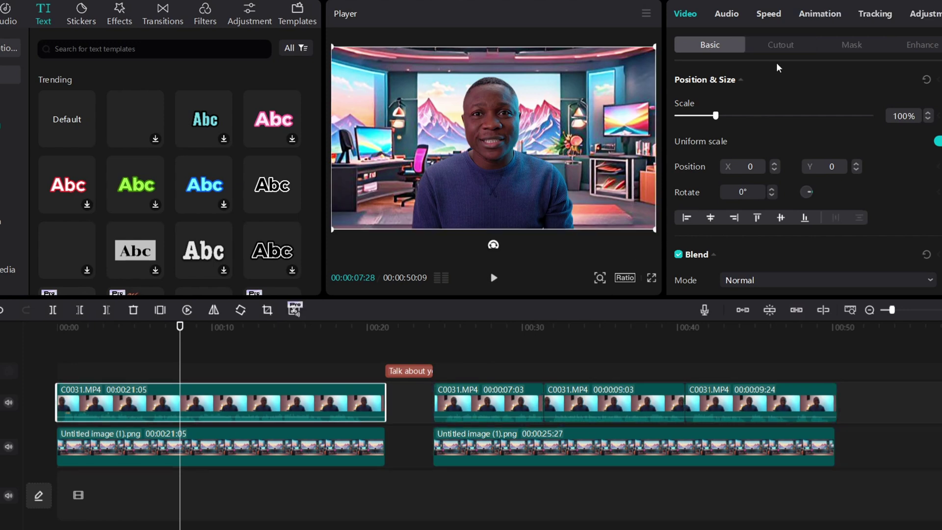
pyautogui.click(725, 15)
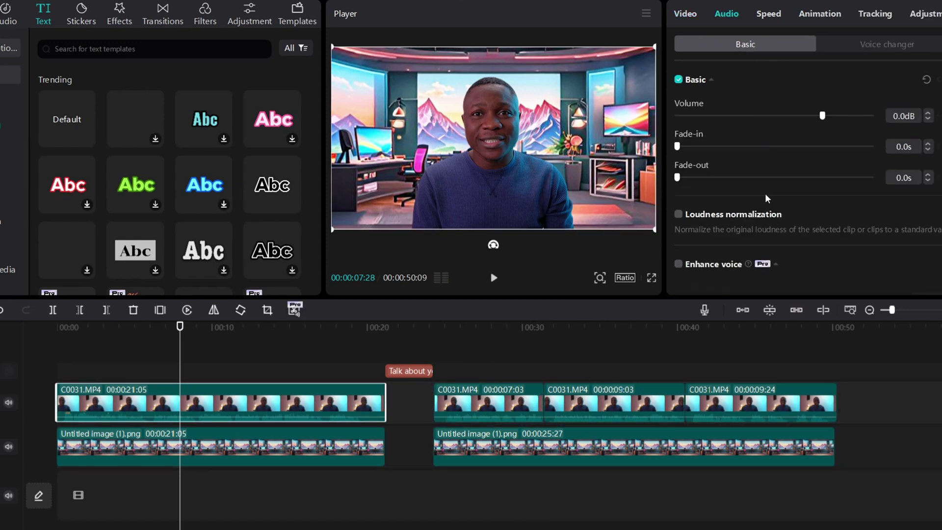
pyautogui.scroll(-3, 768, 198)
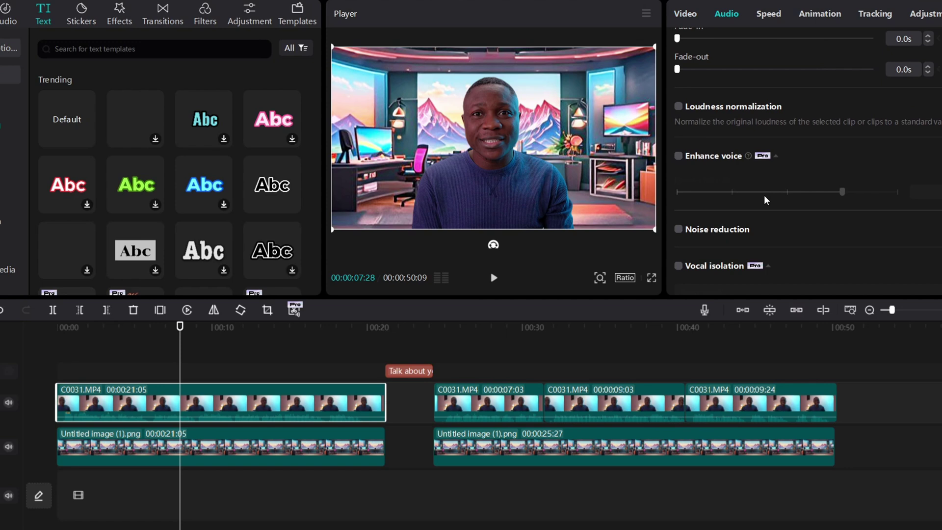
pyautogui.click(679, 230)
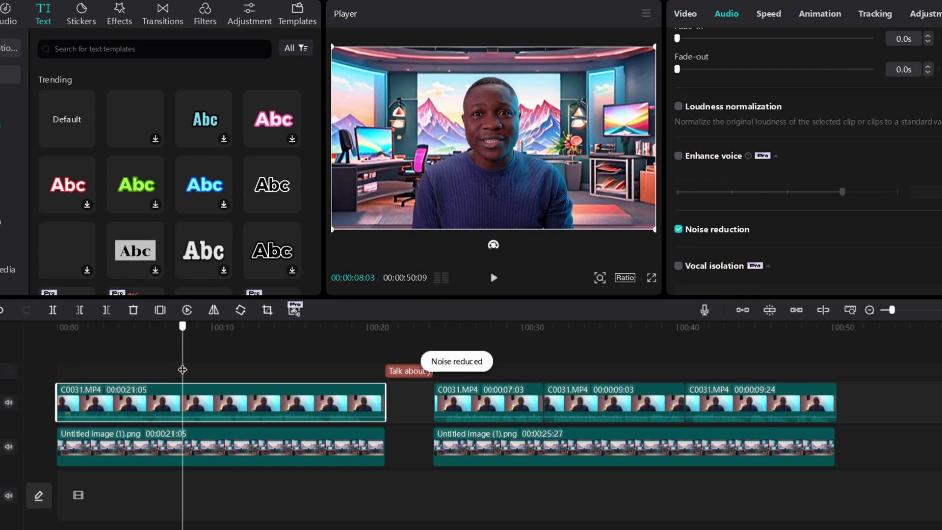
# Step: Turn on Noise reduction for the second, third and fourth talking-head clips
pyautogui.click(444, 365)
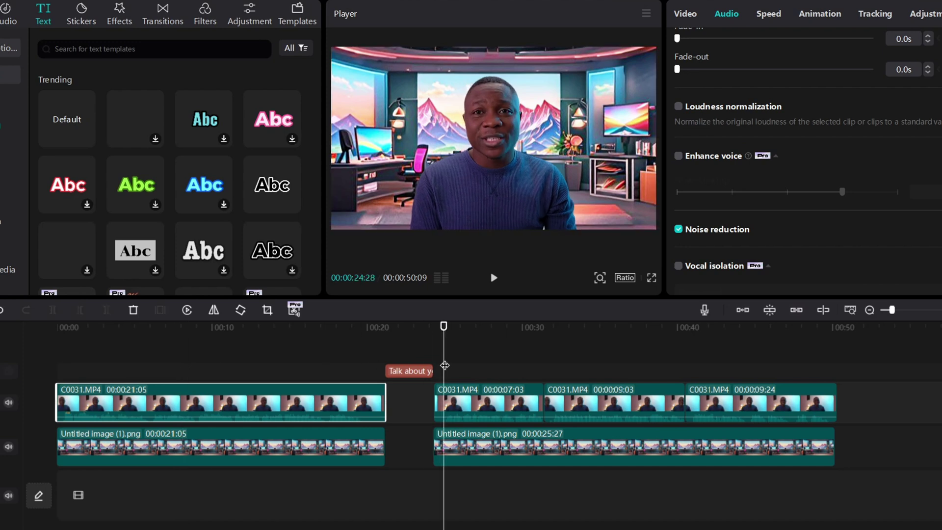
pyautogui.click(489, 401)
pyautogui.click(679, 230)
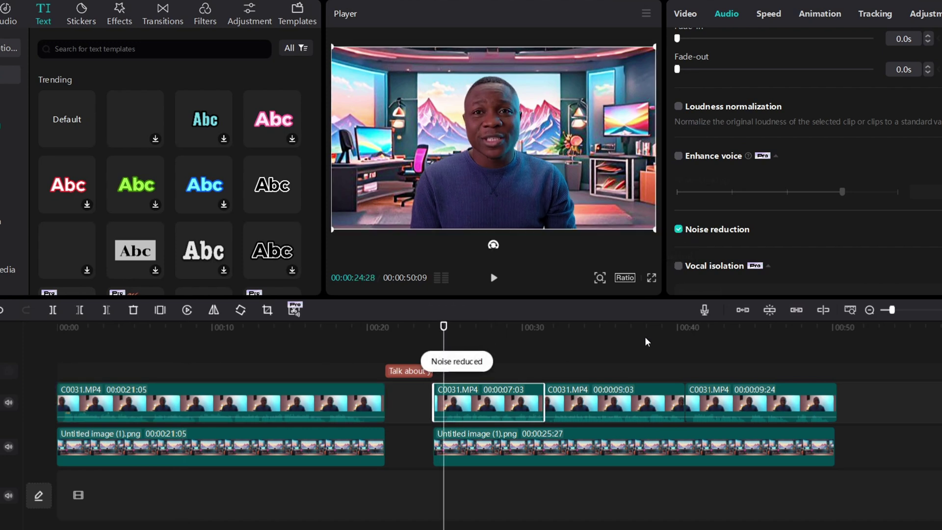
pyautogui.click(623, 400)
pyautogui.click(678, 229)
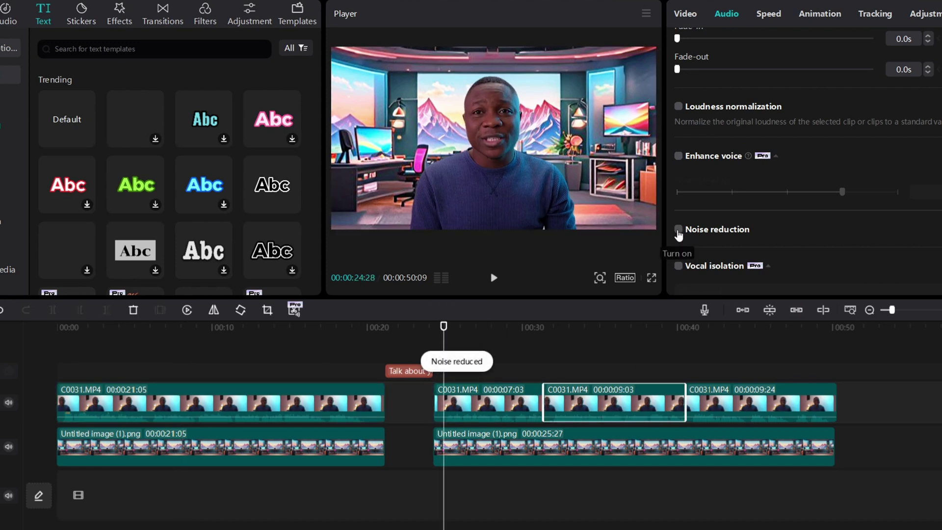
pyautogui.click(738, 408)
pyautogui.click(678, 230)
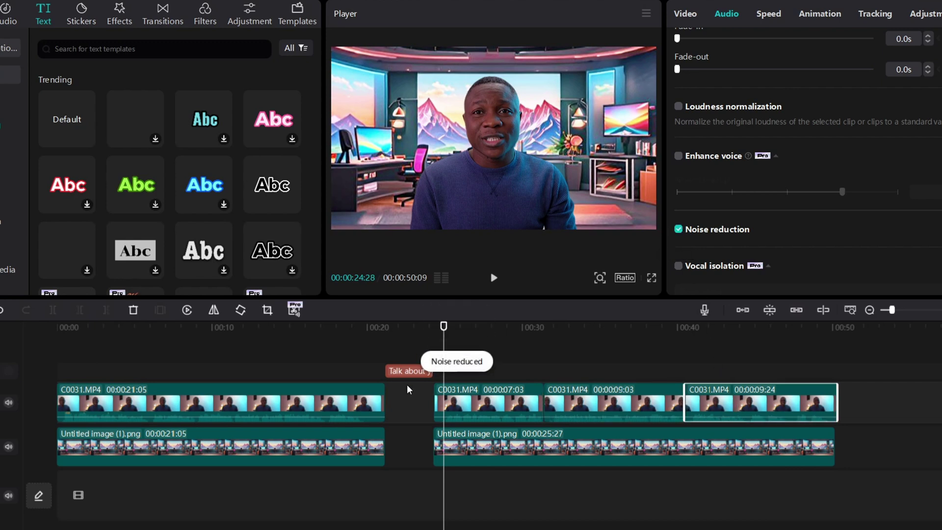
# Step: Trim the ends of the first C0031 clip and its background image shorter
pyautogui.click(378, 408)
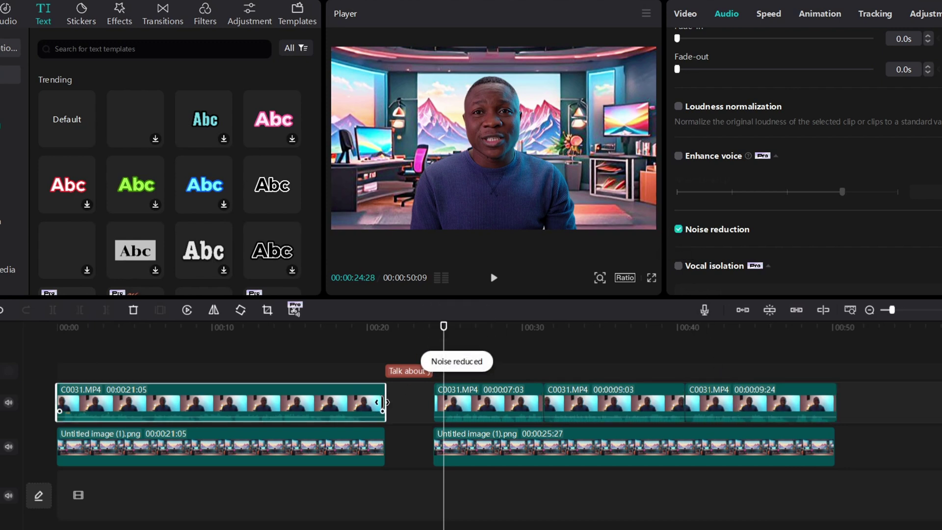
pyautogui.moveTo(384, 401); pyautogui.dragTo(369, 401)
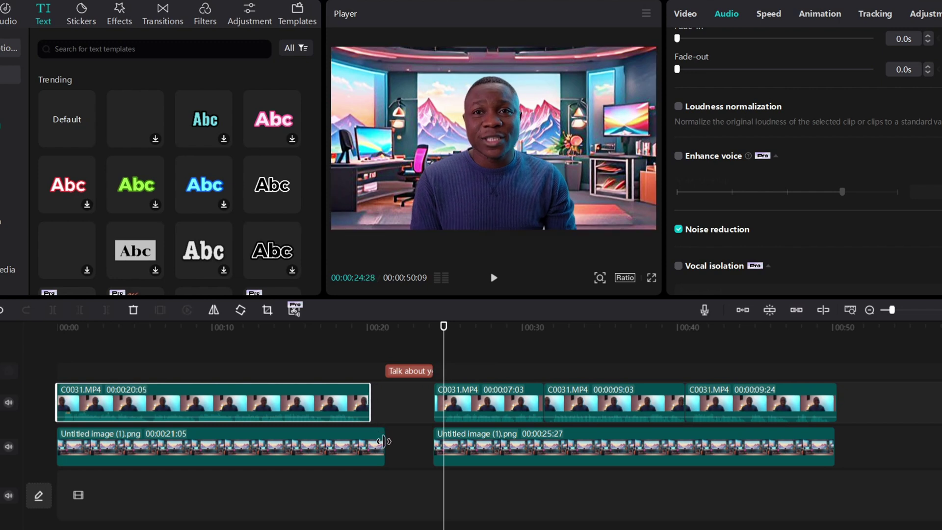
pyautogui.moveTo(384, 443); pyautogui.dragTo(367, 443)
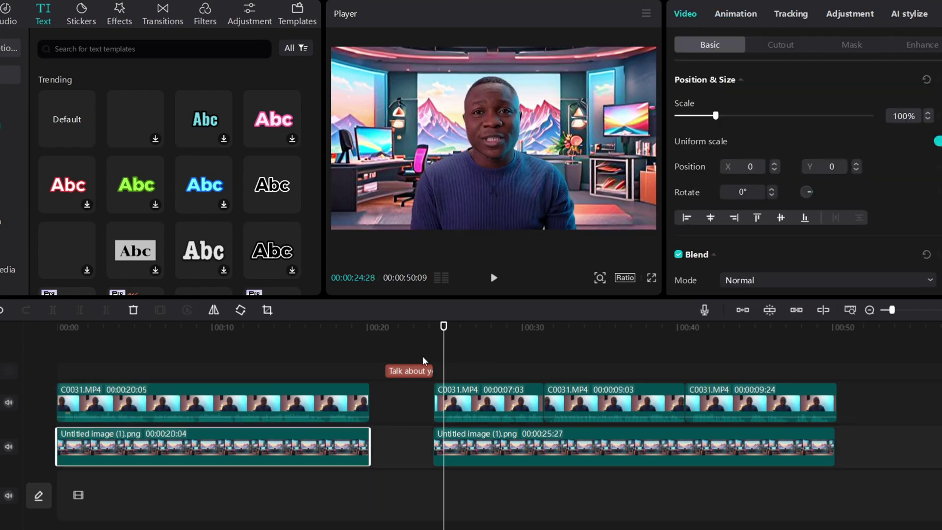
pyautogui.moveTo(413, 372); pyautogui.dragTo(391, 372)
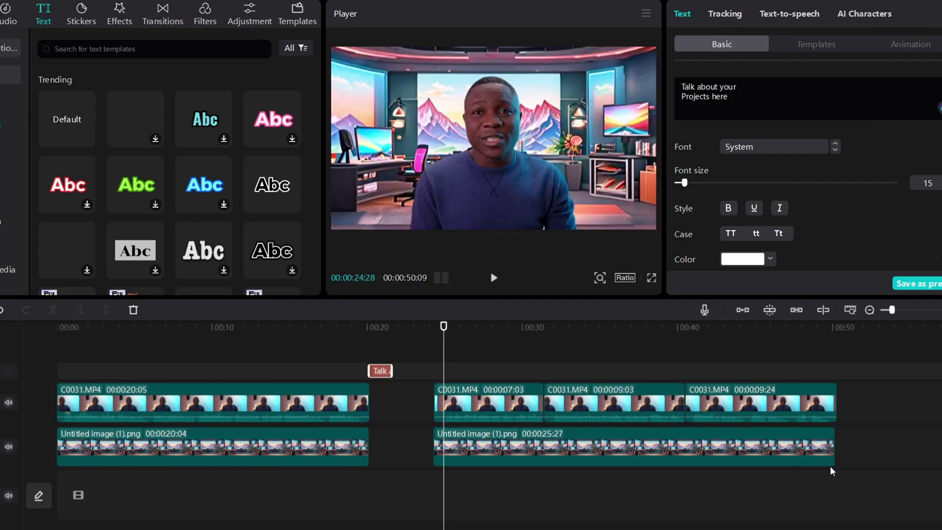
# Step: Shift the later clips and background left to close the gap, then play and scrub to review
pyautogui.click(474, 406)
pyautogui.moveTo(487, 409); pyautogui.dragTo(443, 410)
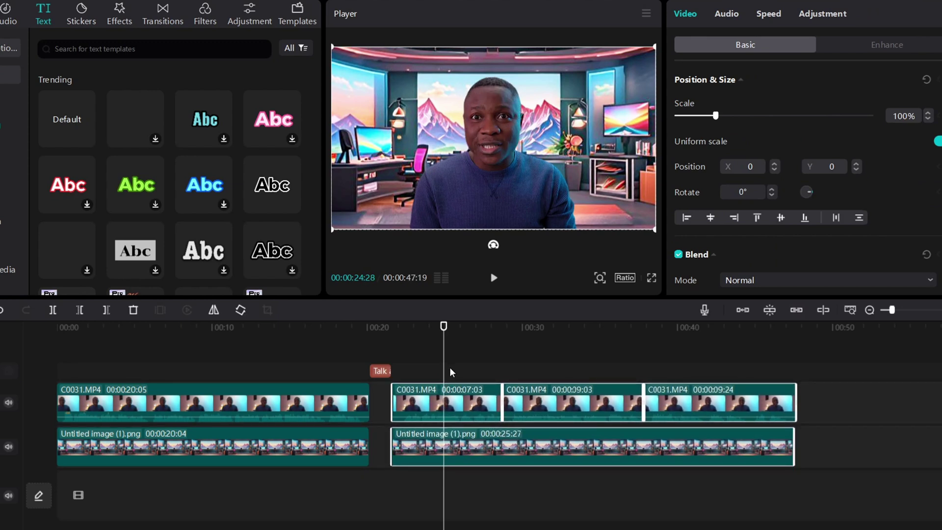
pyautogui.moveTo(444, 372); pyautogui.dragTo(363, 371)
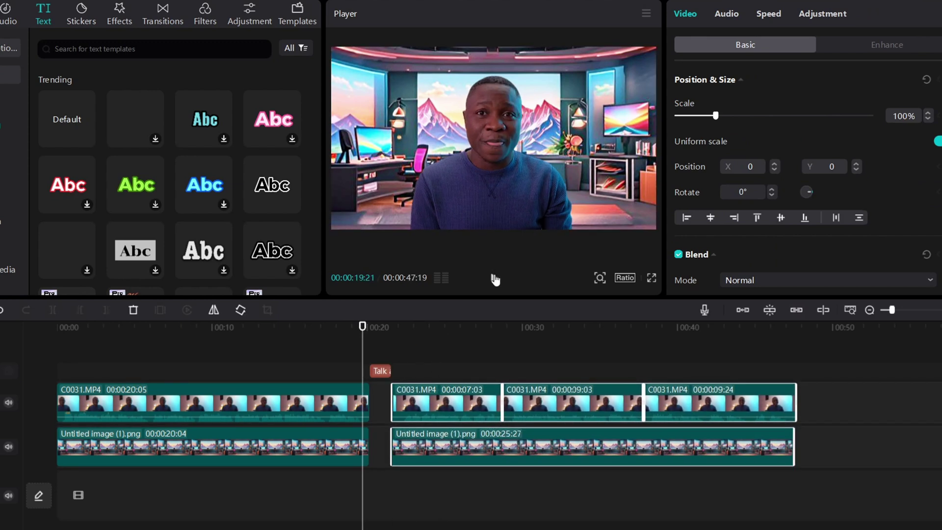
pyautogui.click(495, 279)
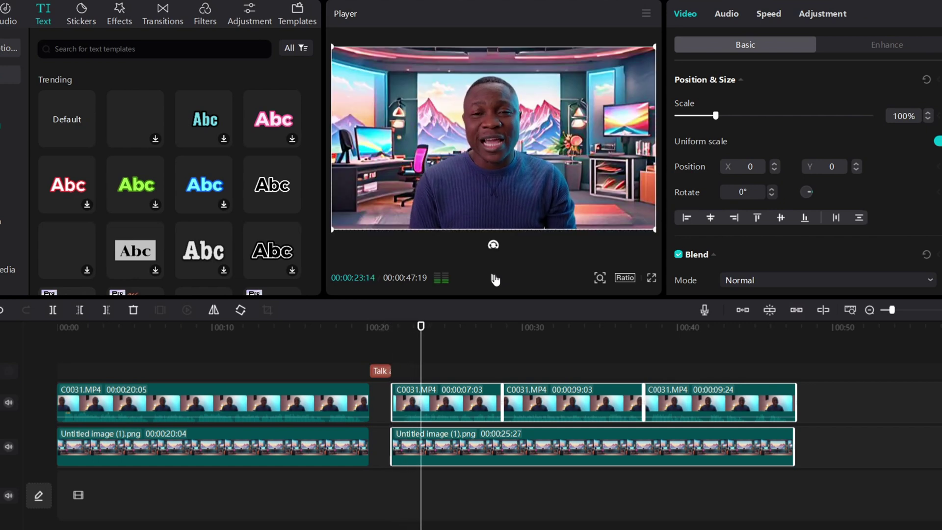
pyautogui.click(495, 278)
pyautogui.moveTo(424, 357); pyautogui.dragTo(785, 328)
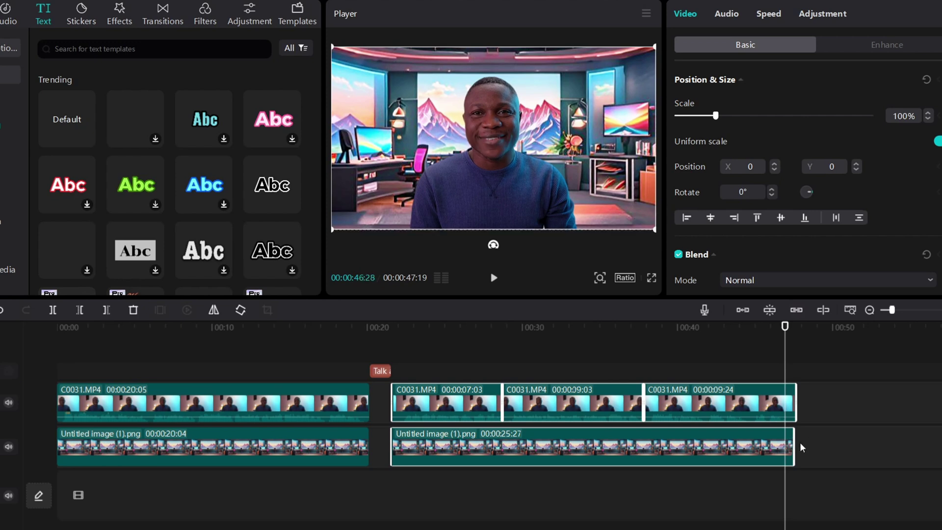
# Step: Deselect the clips and open the Audio music library listing trending tracks
pyautogui.click(817, 461)
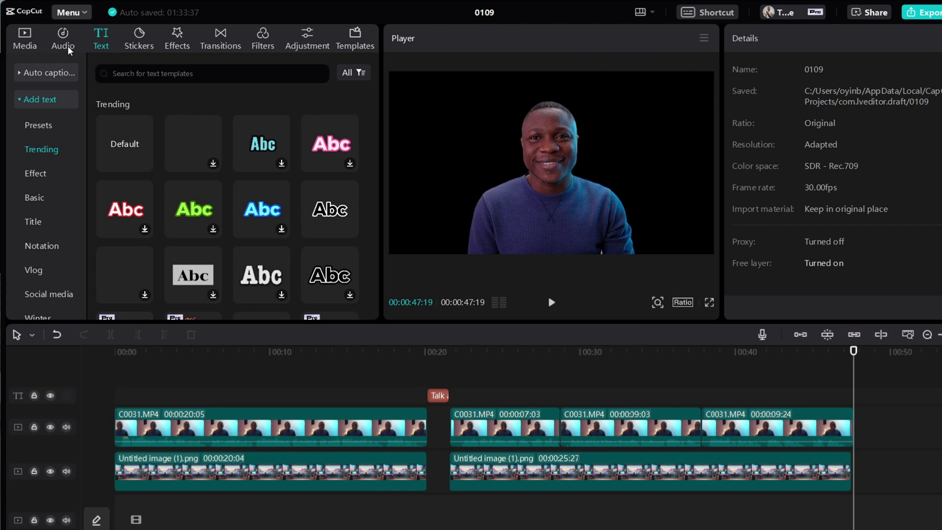
pyautogui.click(69, 49)
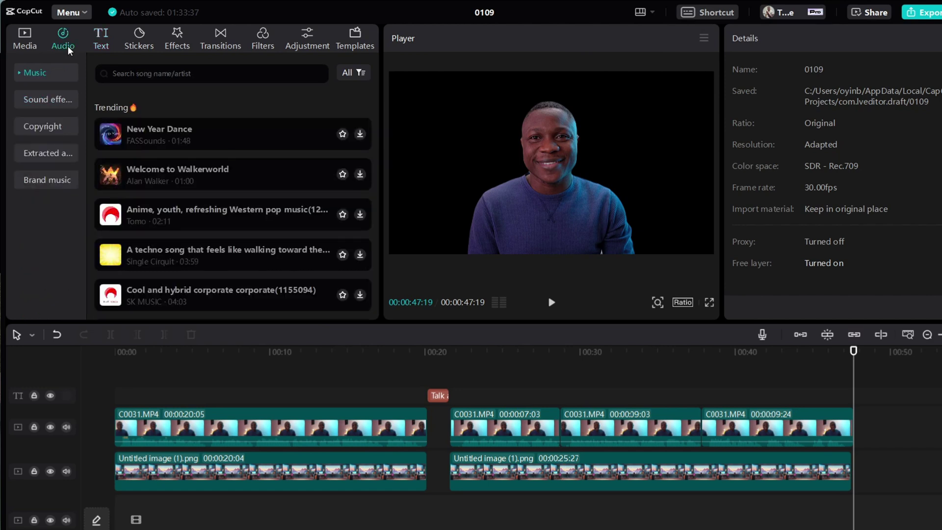